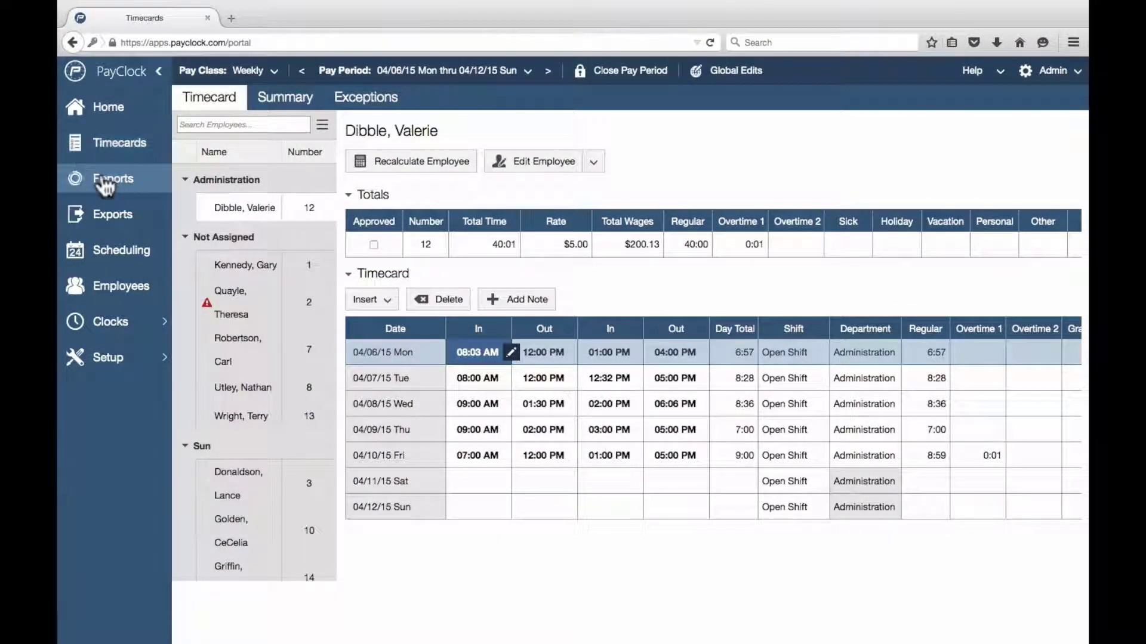
Run the Employee Timecard report for all weekly employees for the 4/6–4/12/2015 pay period.
click(105, 183)
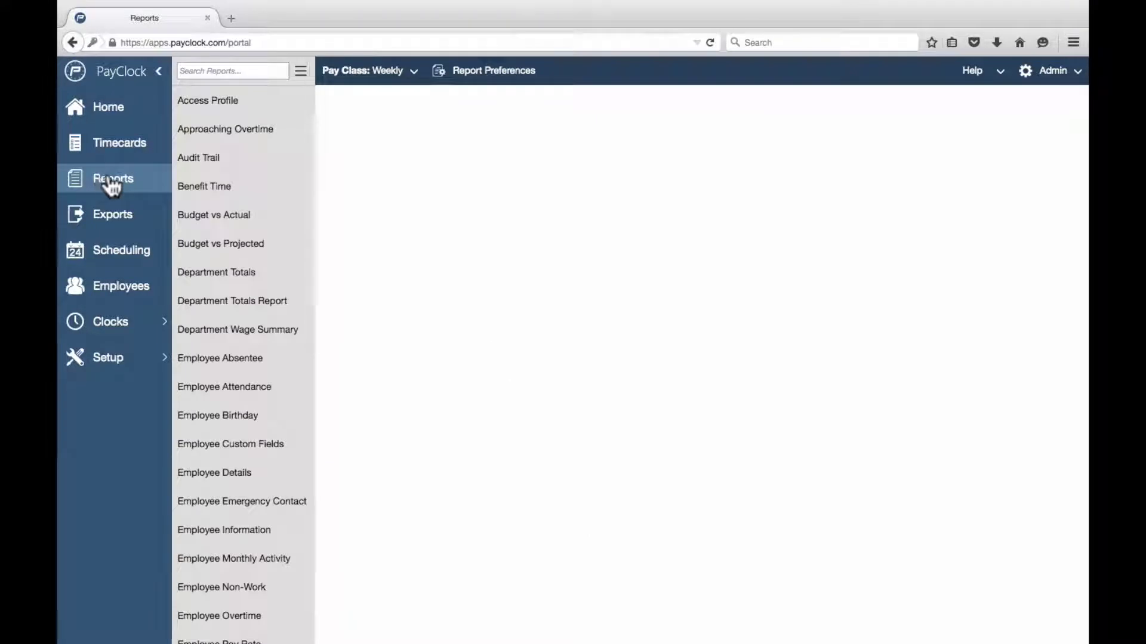
scroll(291, 217, down, 5)
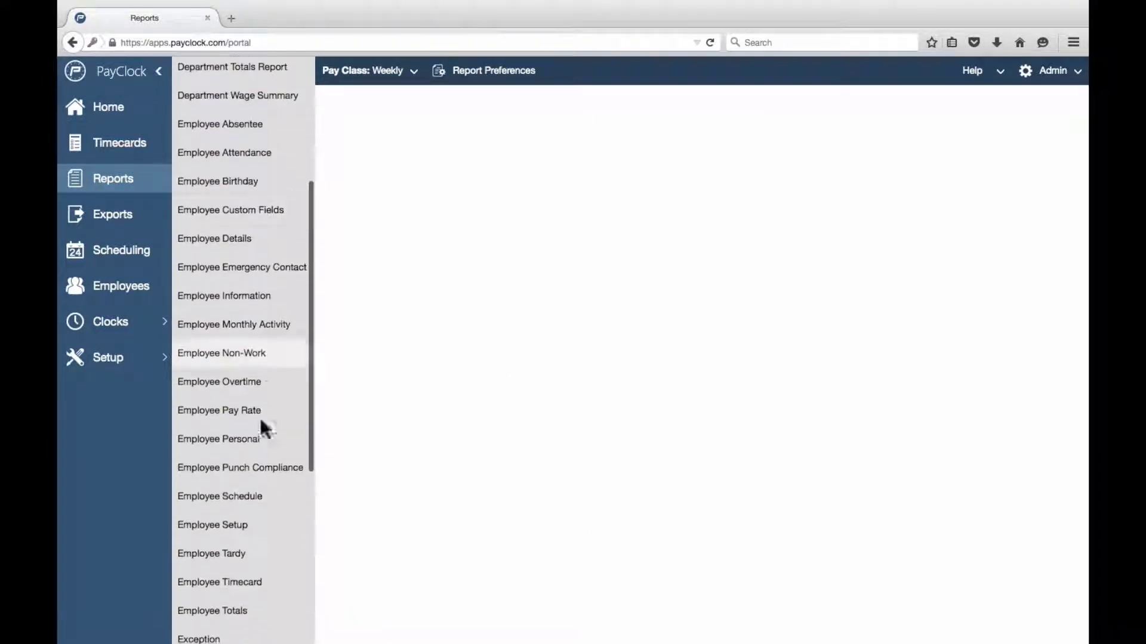
click(241, 582)
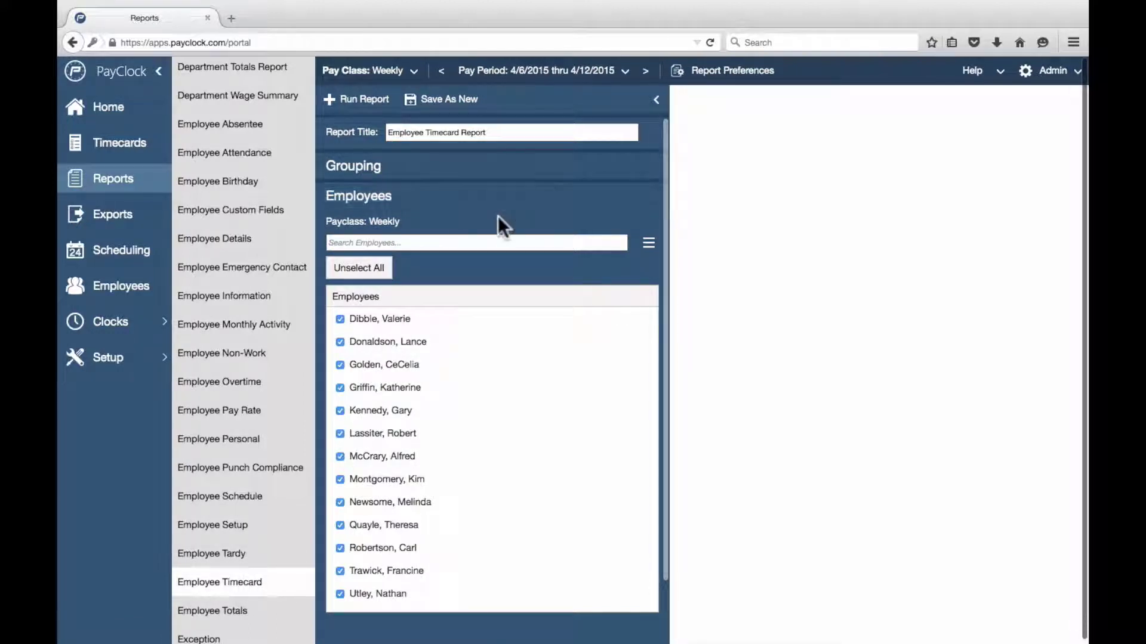
scroll(498, 216, down, 2)
scroll(498, 227, up, 2)
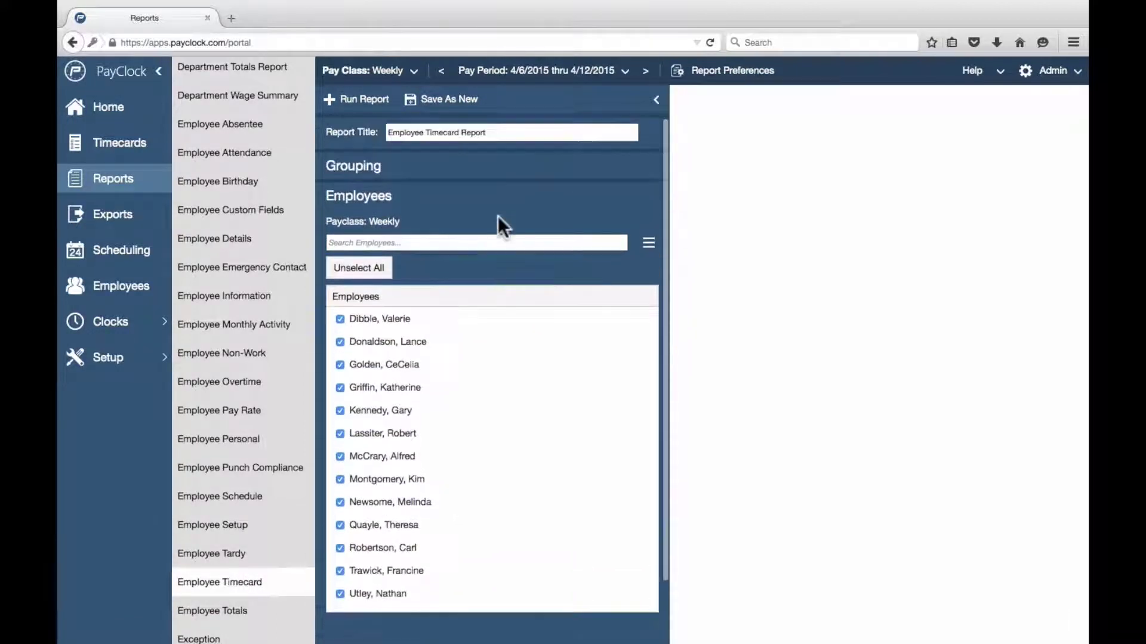
click(369, 107)
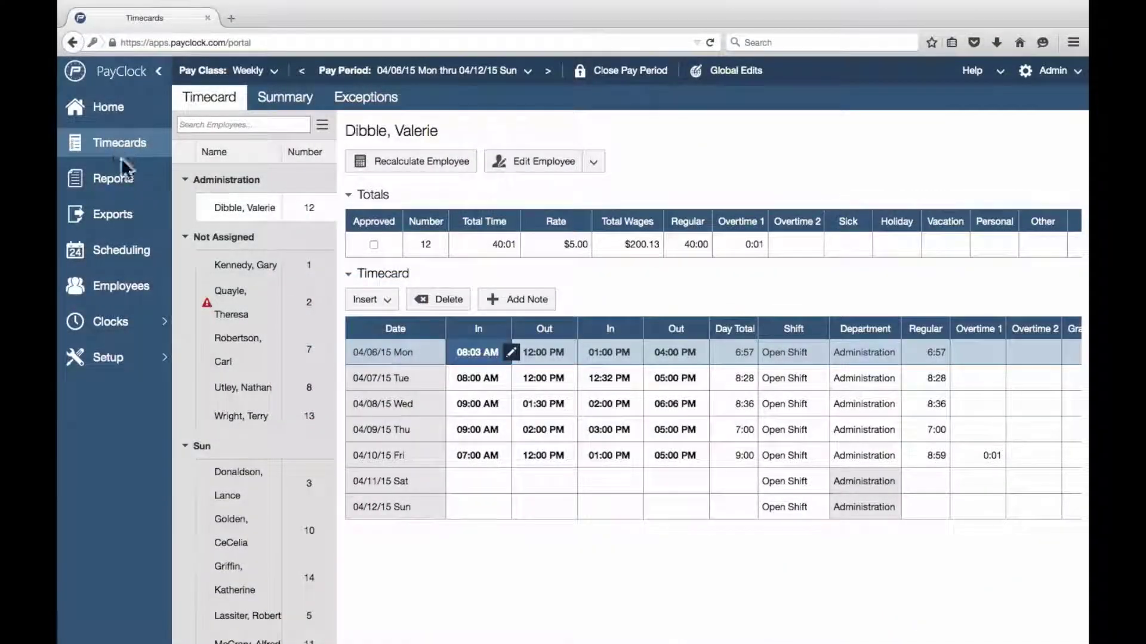
Reopen the Employee Timecard report from the reports list.
click(124, 189)
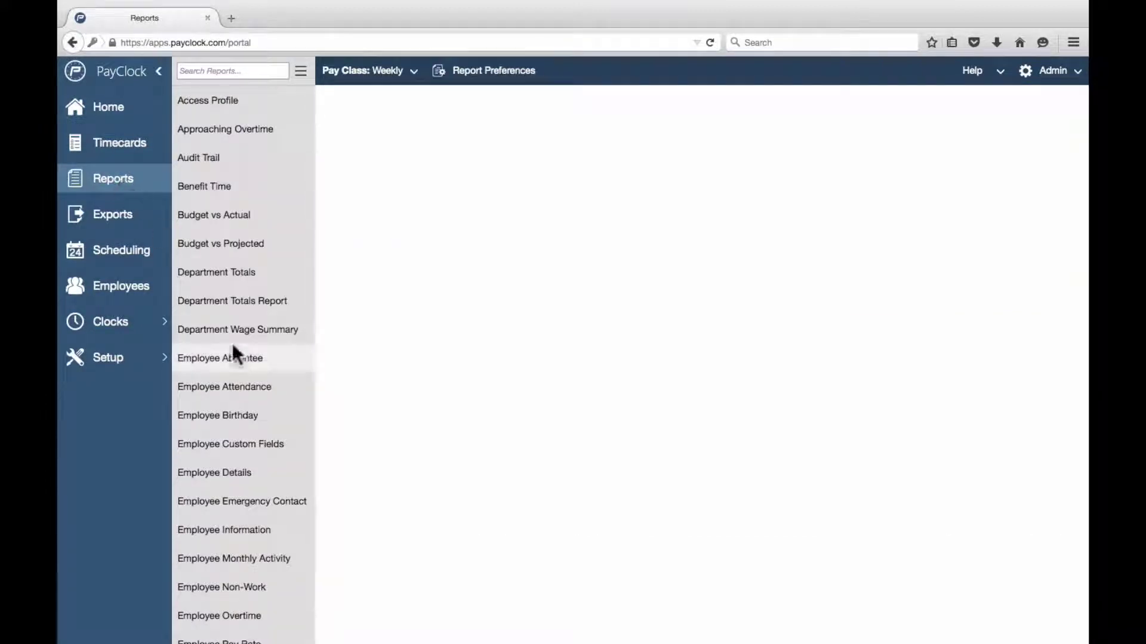
scroll(233, 347, down, 5)
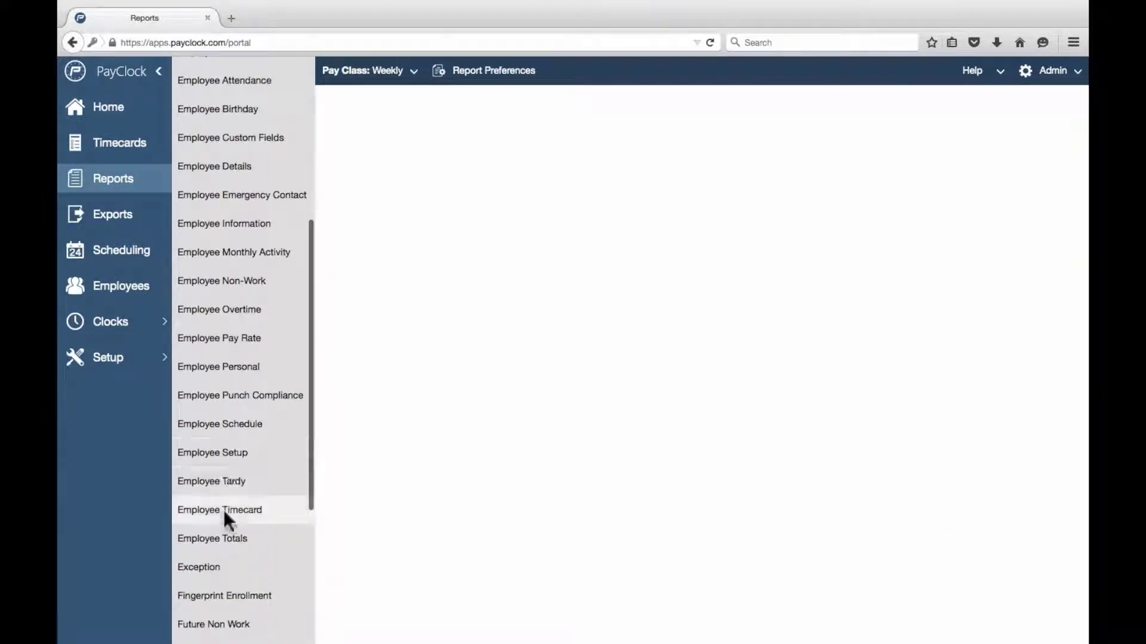
click(224, 511)
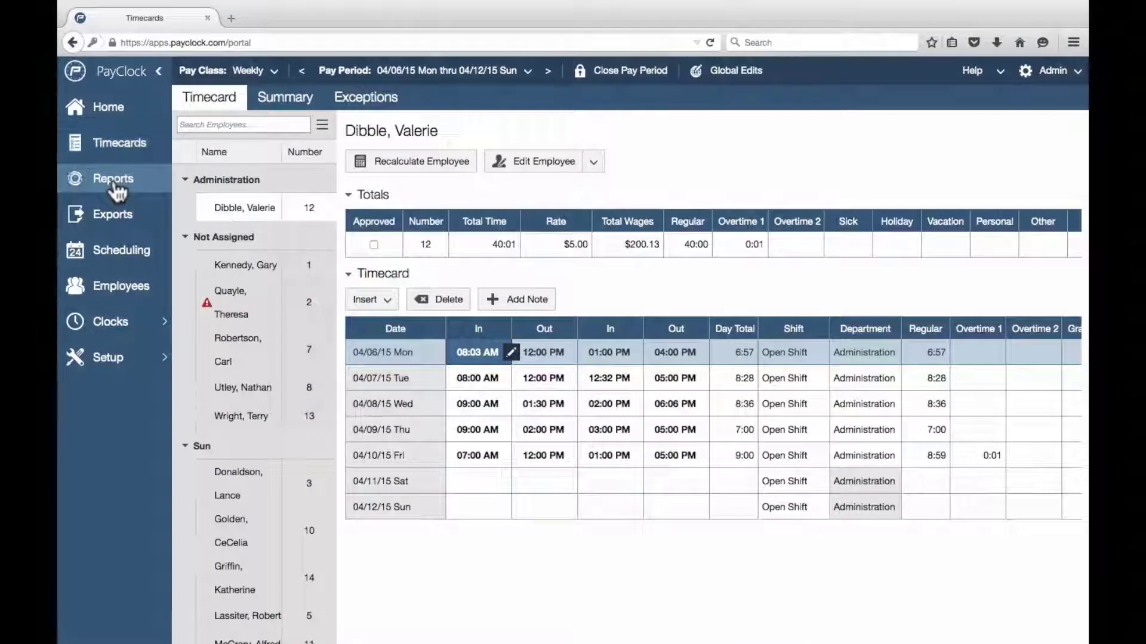
click(114, 187)
Unselect all employees, tick two, and run the Employee Timecard report for just them.
scroll(264, 340, down, 8)
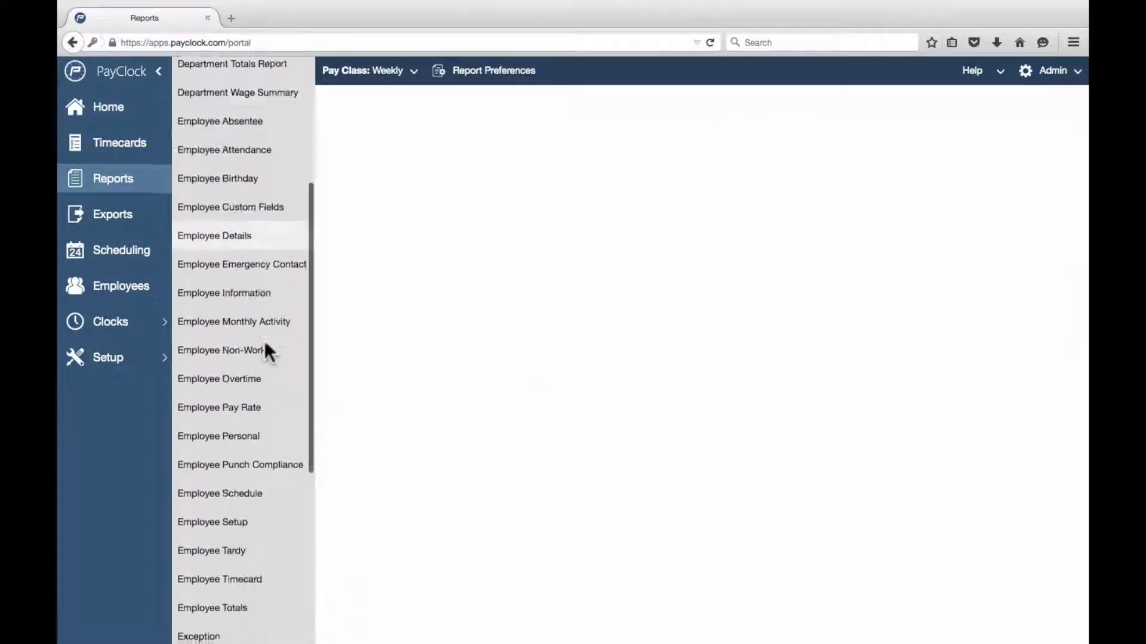
scroll(264, 355, down, 2)
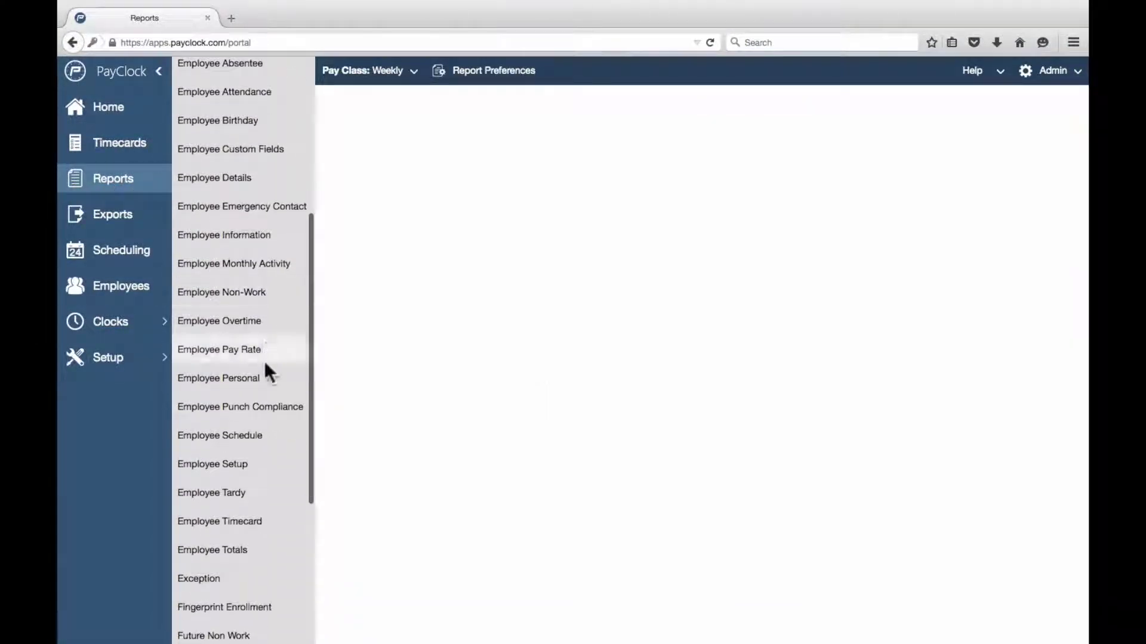
click(237, 521)
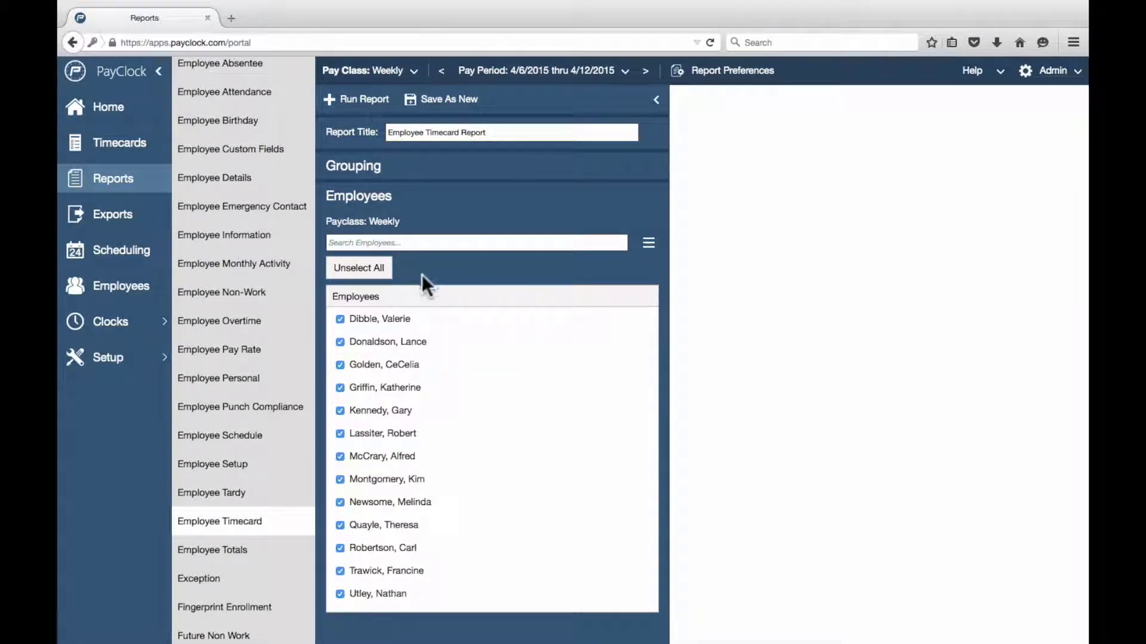
scroll(421, 274, down, 1)
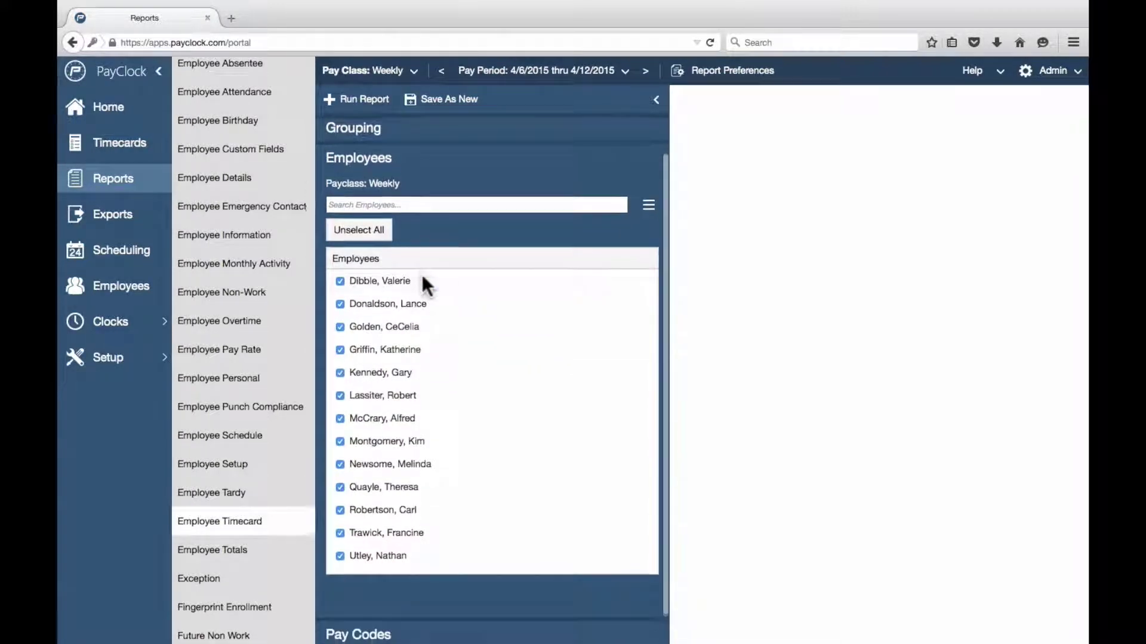
click(376, 232)
click(340, 302)
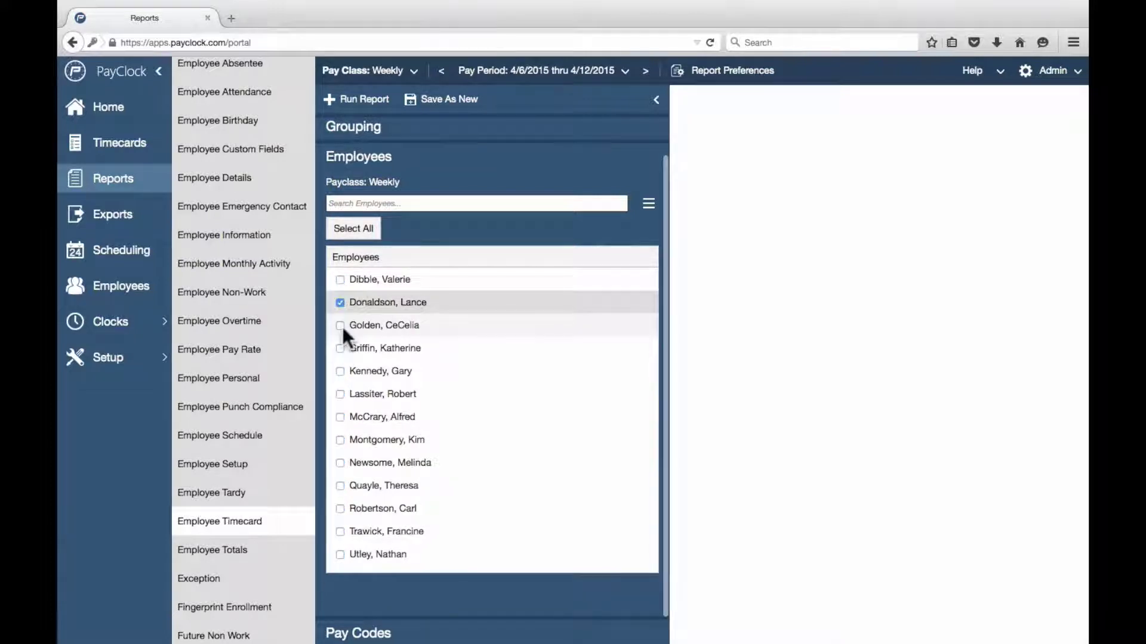
click(340, 325)
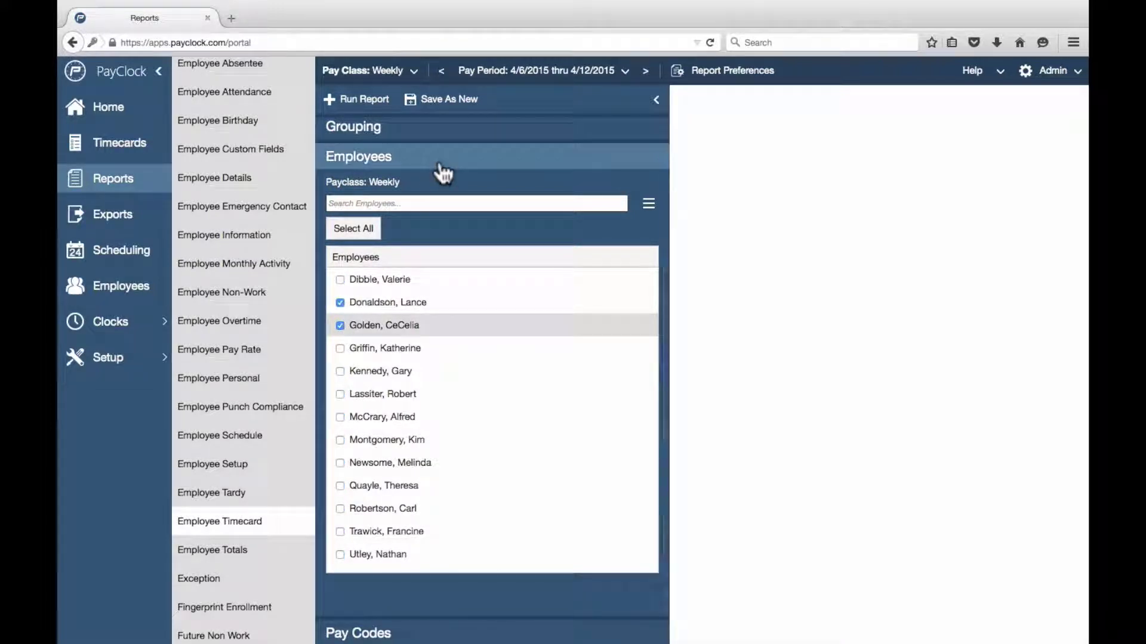
click(364, 101)
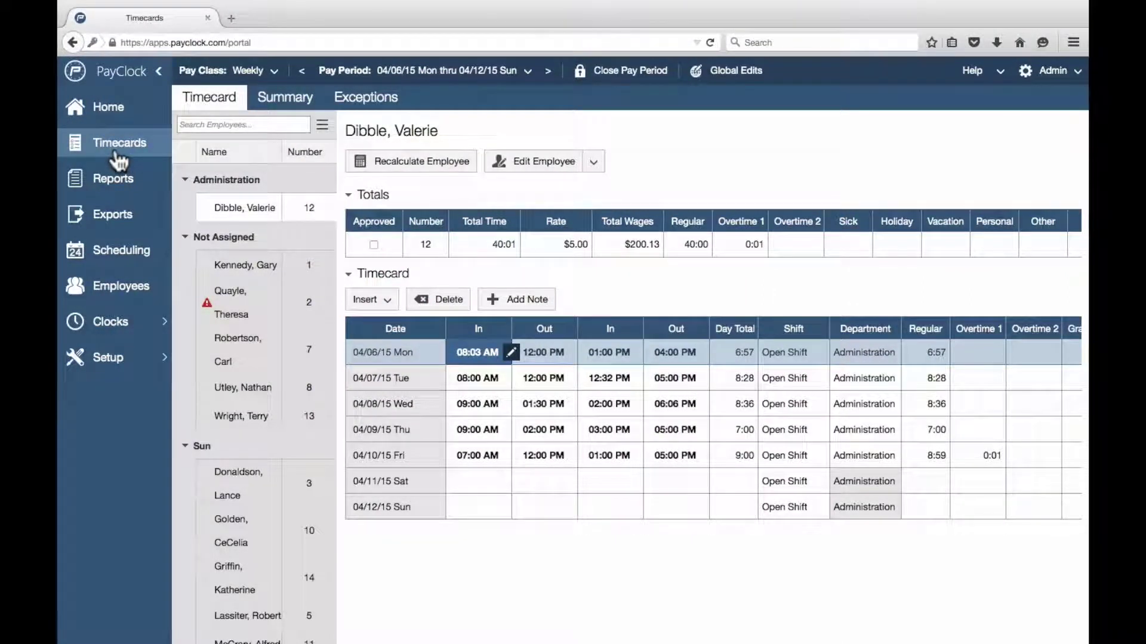
Open the Employee Timecard report settings from the reports list.
click(118, 180)
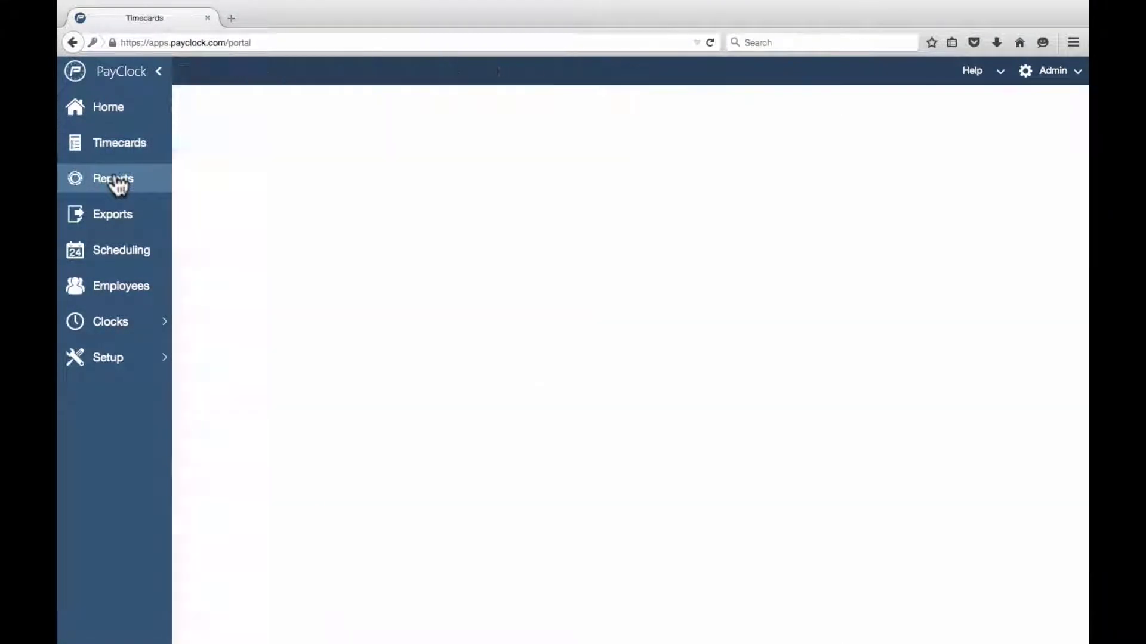
scroll(242, 330, down, 5)
scroll(242, 326, down, 3)
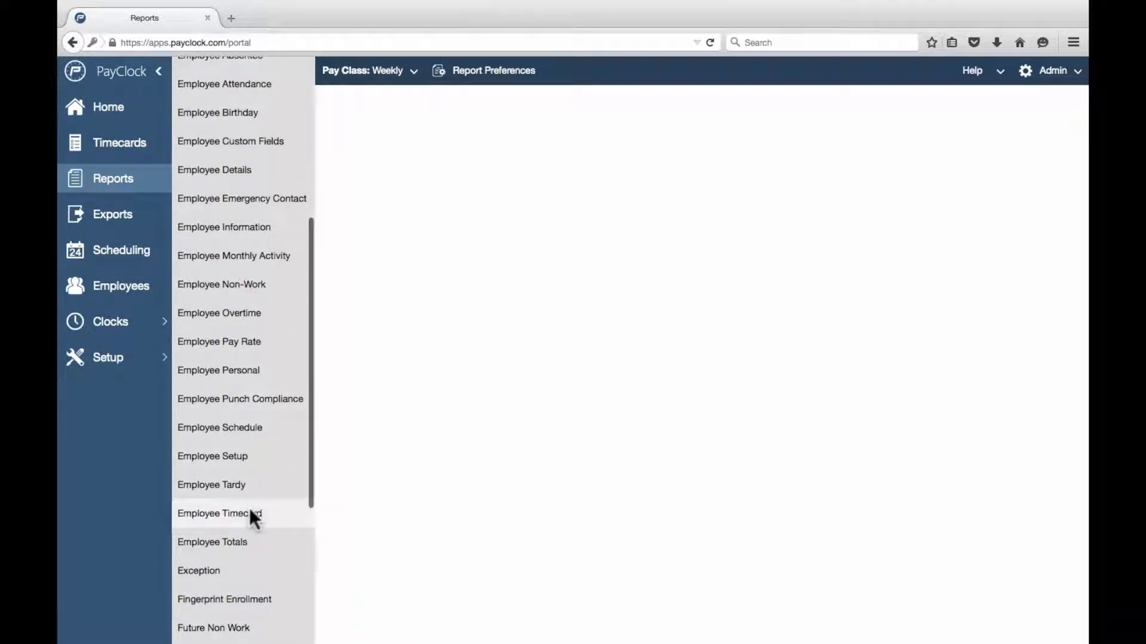
click(250, 511)
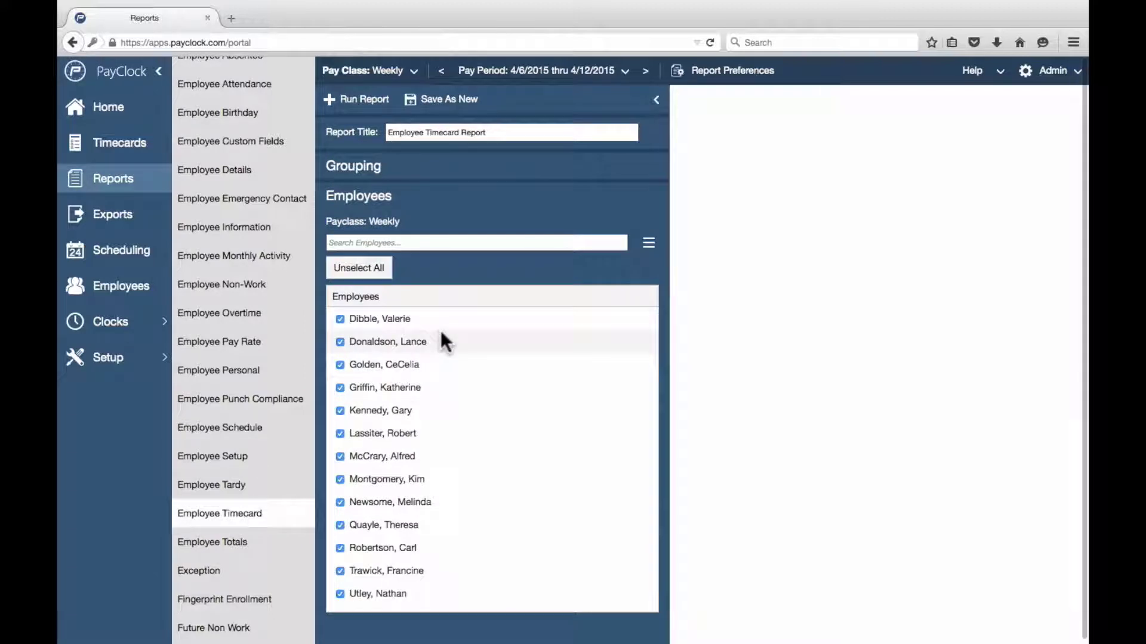
scroll(402, 361, down, 1)
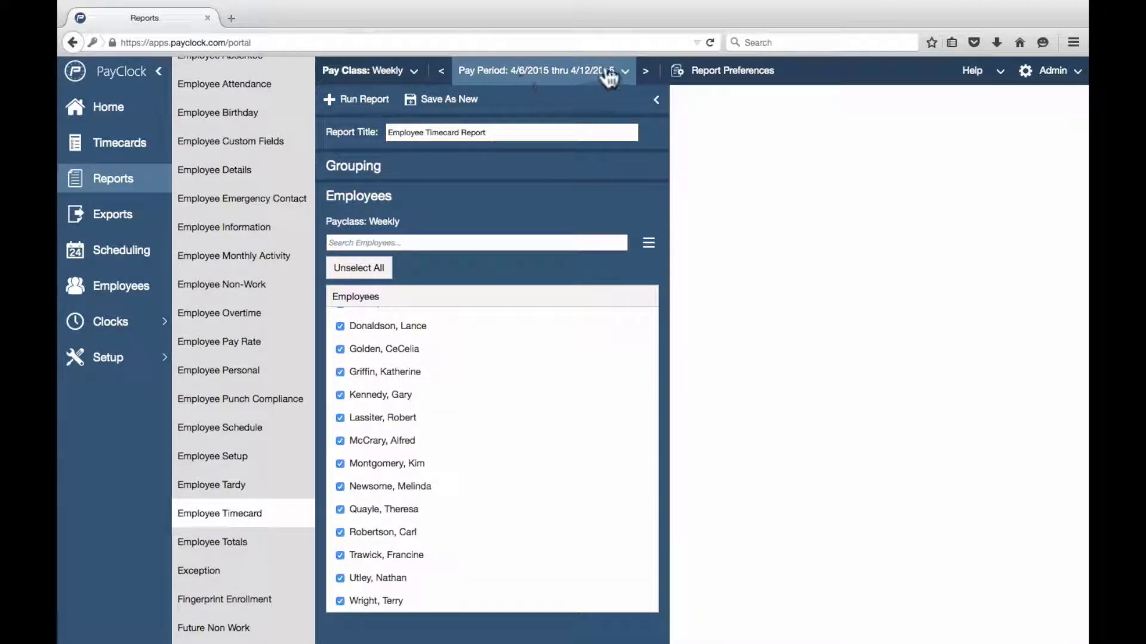
Keep the pay period at 4/6–4/12/2015 and run the report for all employees.
click(646, 70)
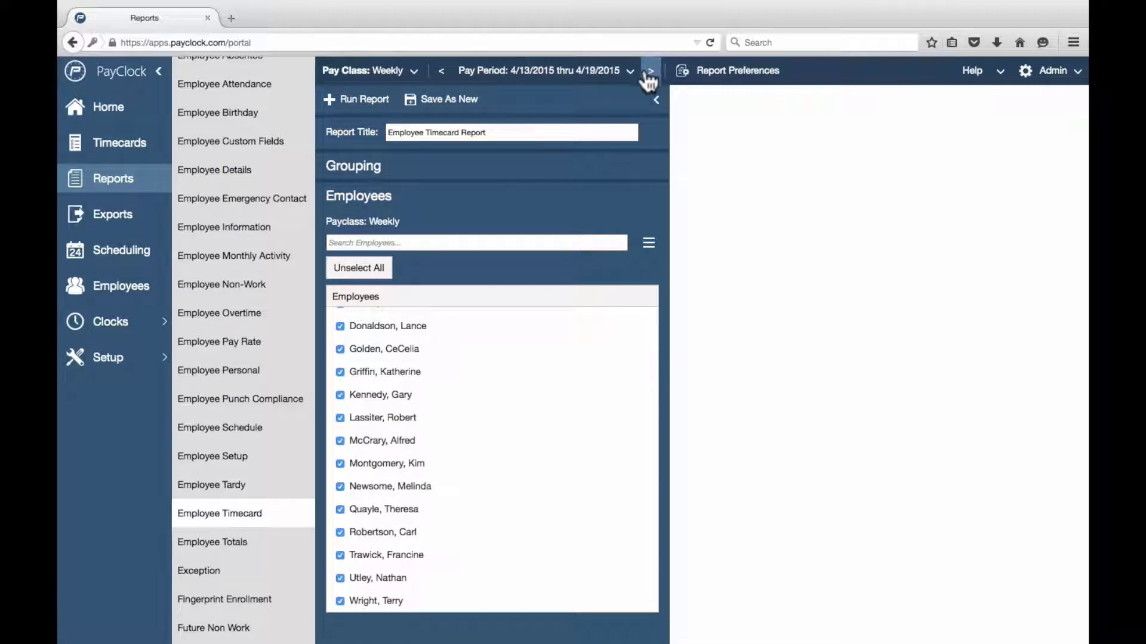
click(442, 74)
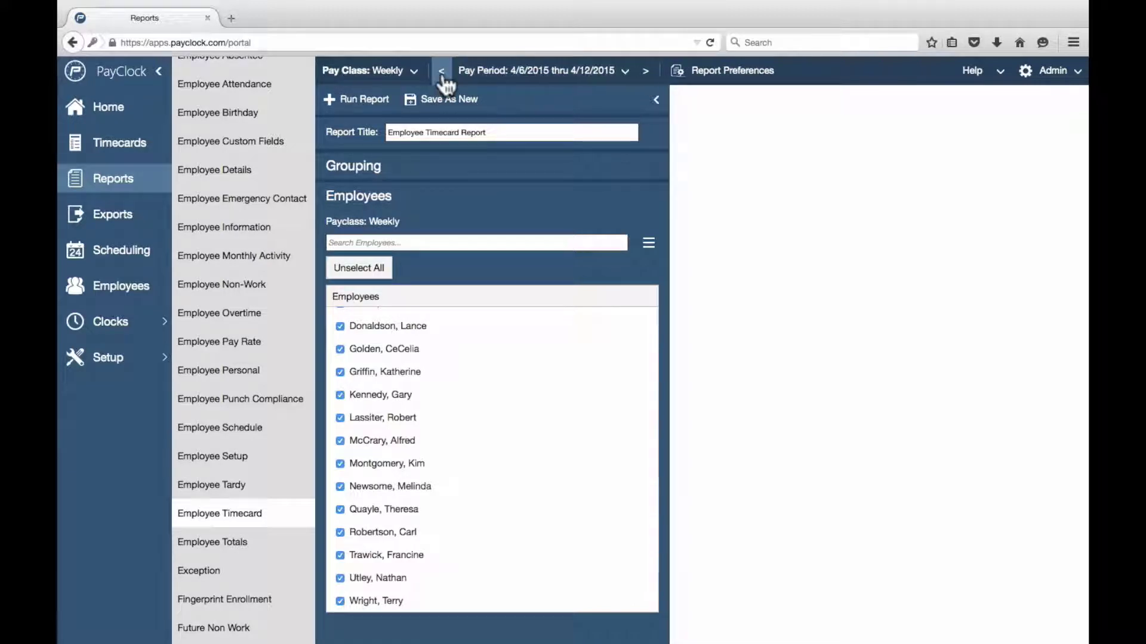
click(624, 75)
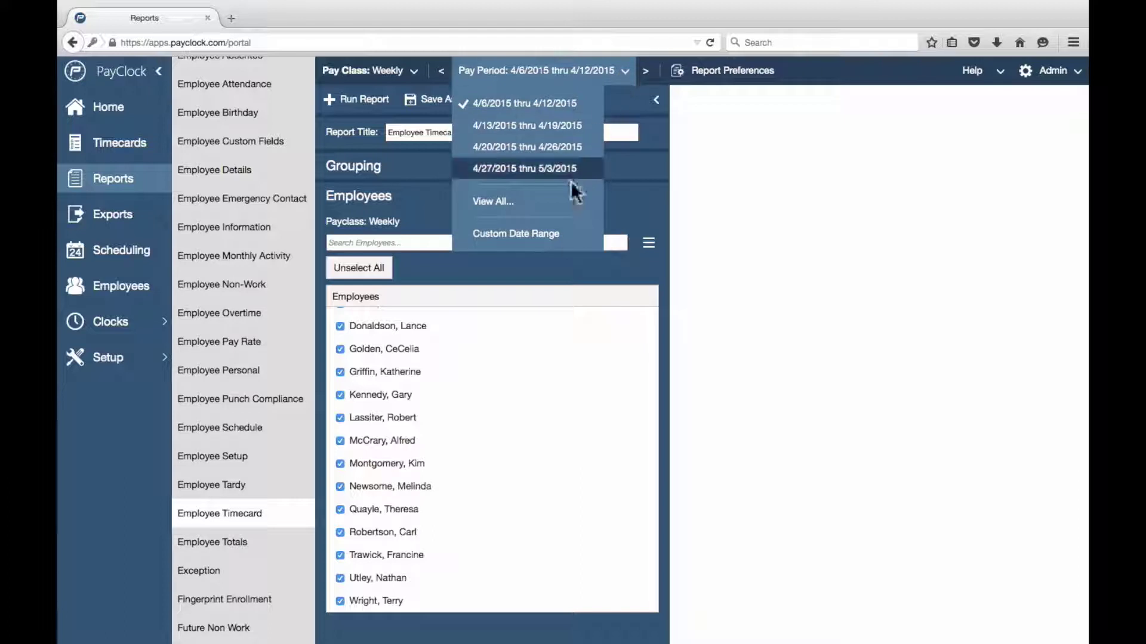
click(560, 111)
click(375, 97)
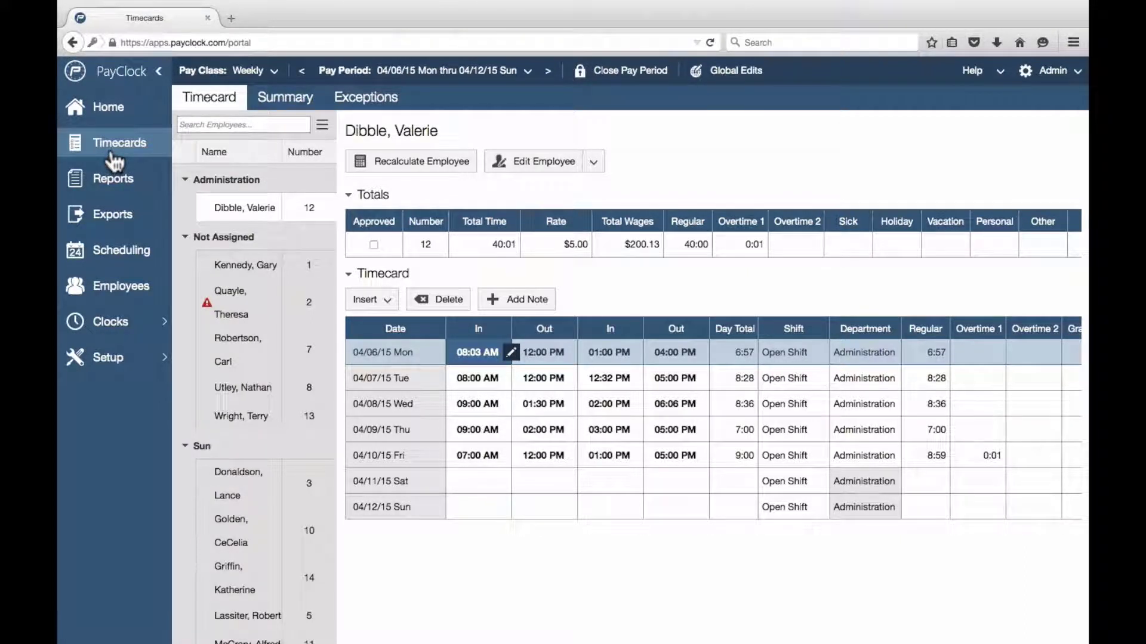
Filter the reports list to show only Attendance Reports.
click(114, 189)
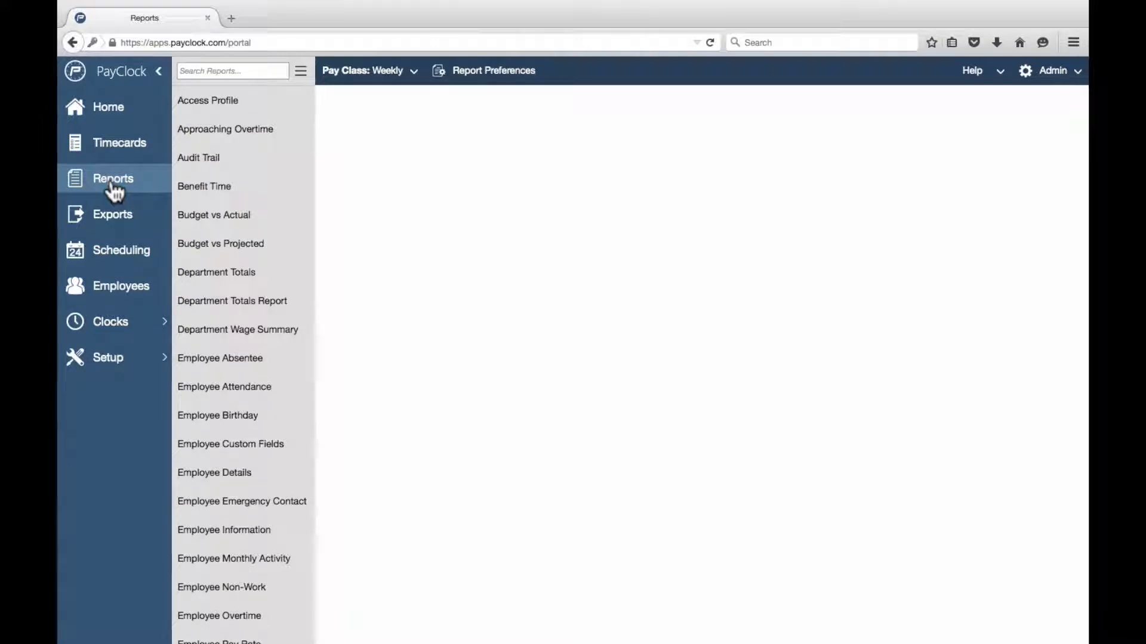
click(300, 73)
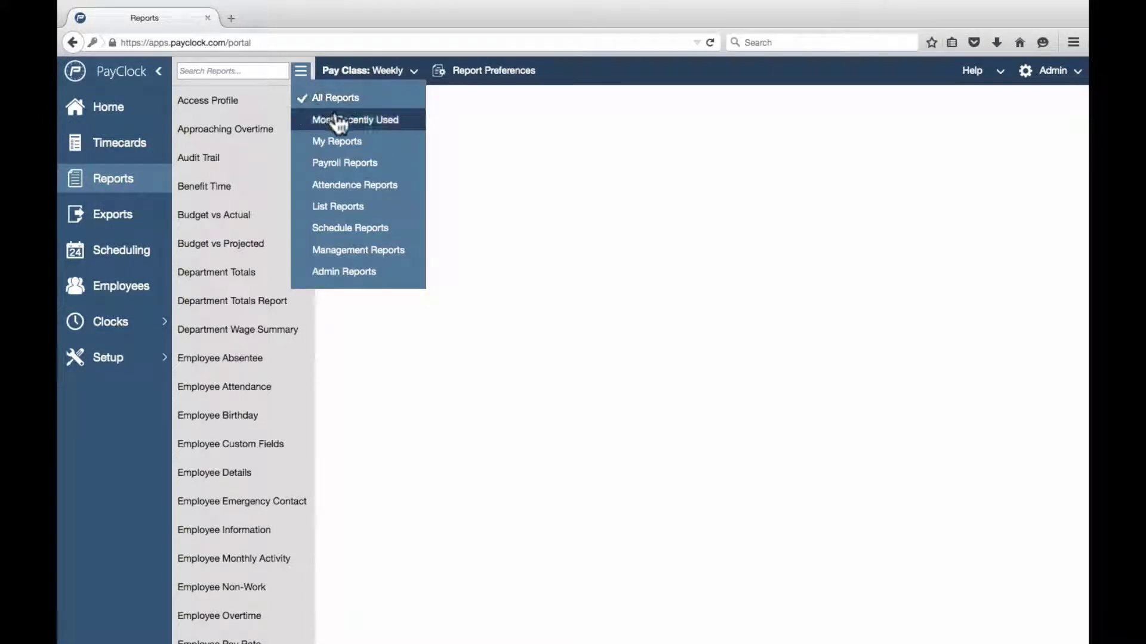
click(349, 187)
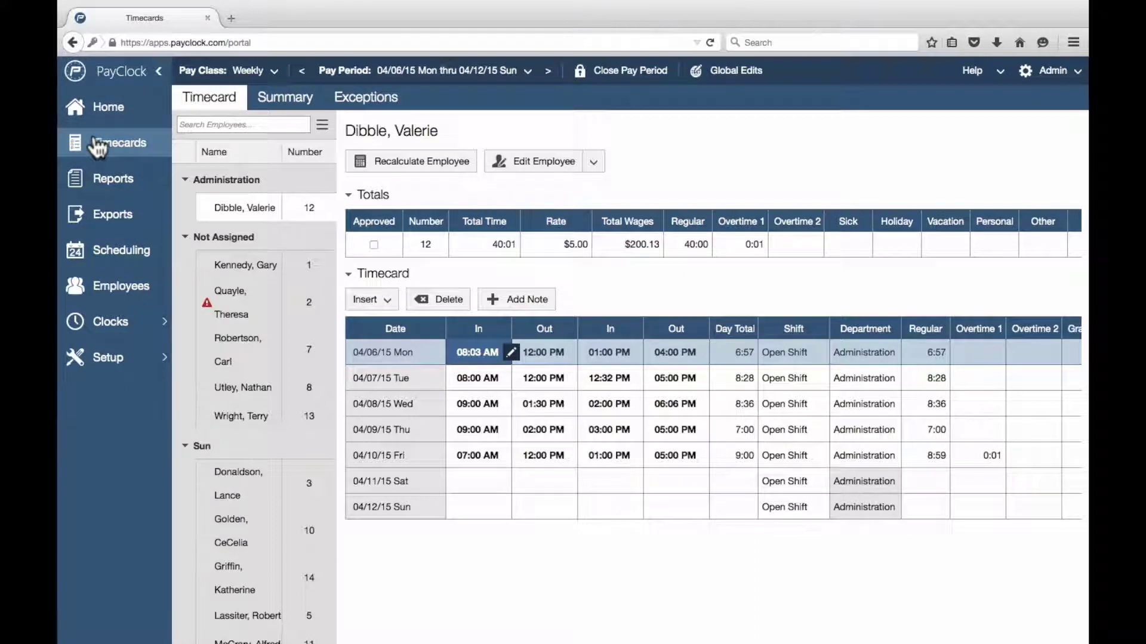
Run the Employee Timecard report for the 4/6–4/12/2015 pay period.
click(103, 181)
scroll(222, 334, down, 5)
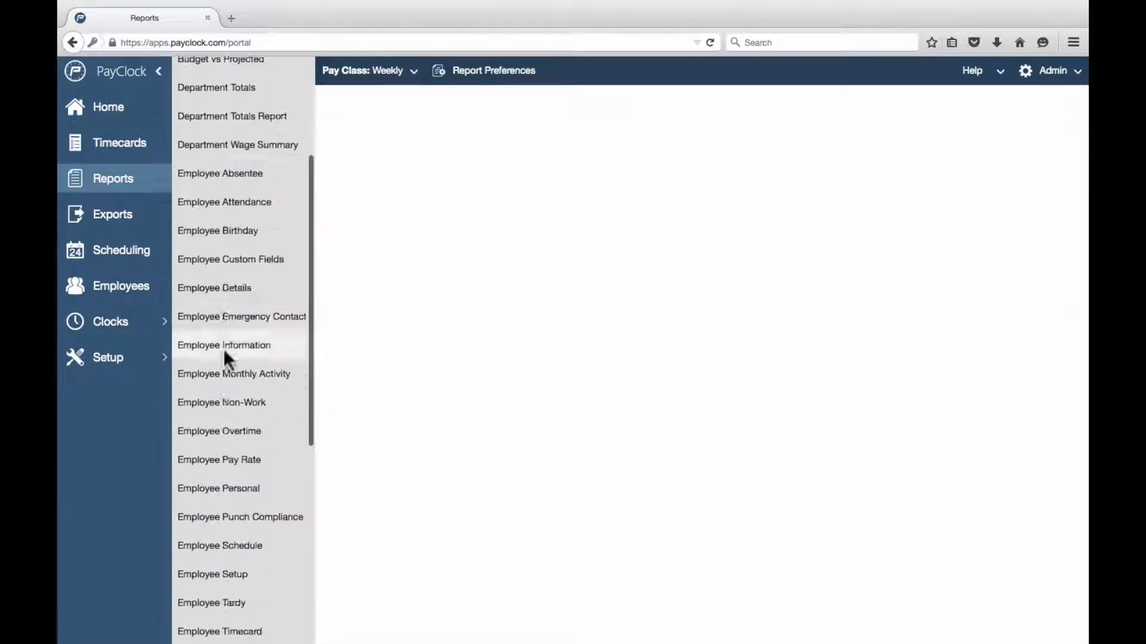
click(237, 545)
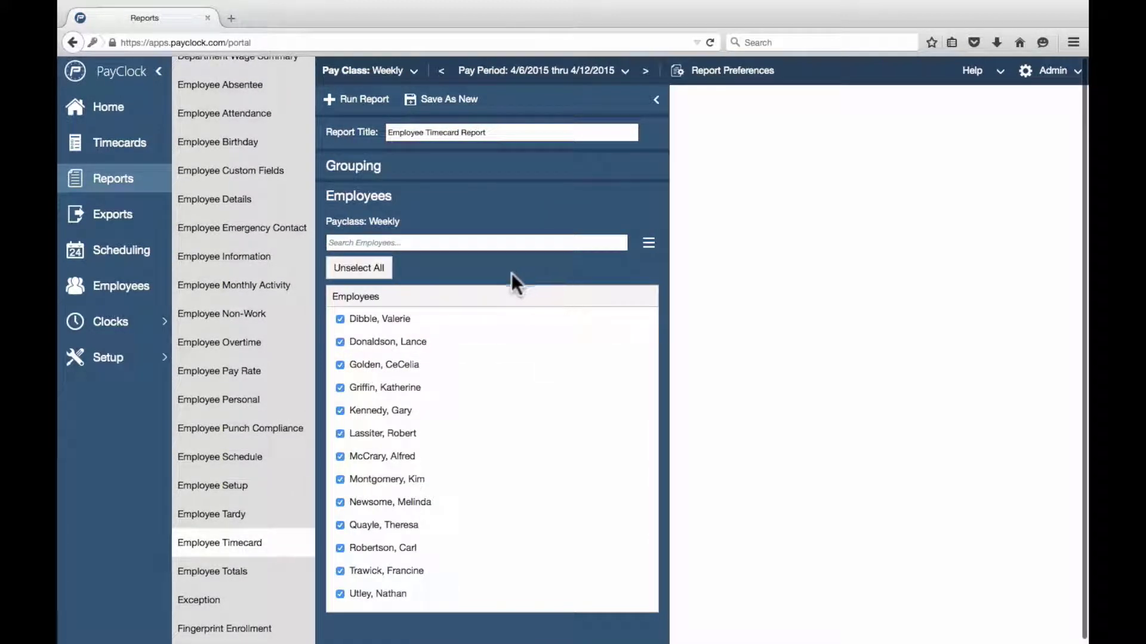
scroll(510, 273, down, 2)
scroll(511, 273, up, 2)
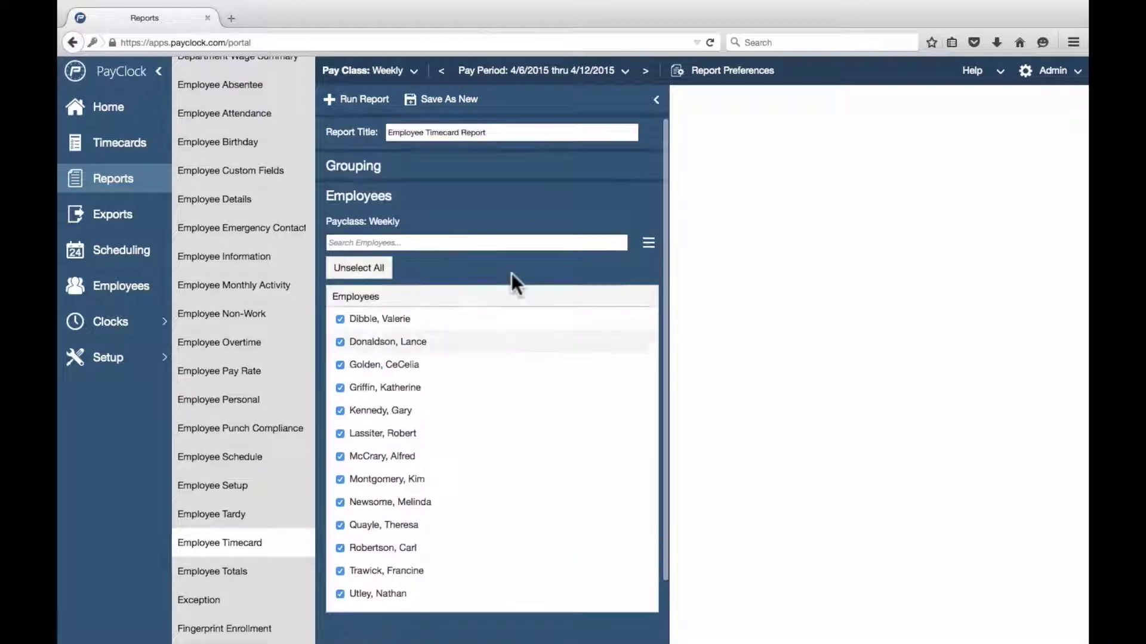
click(361, 99)
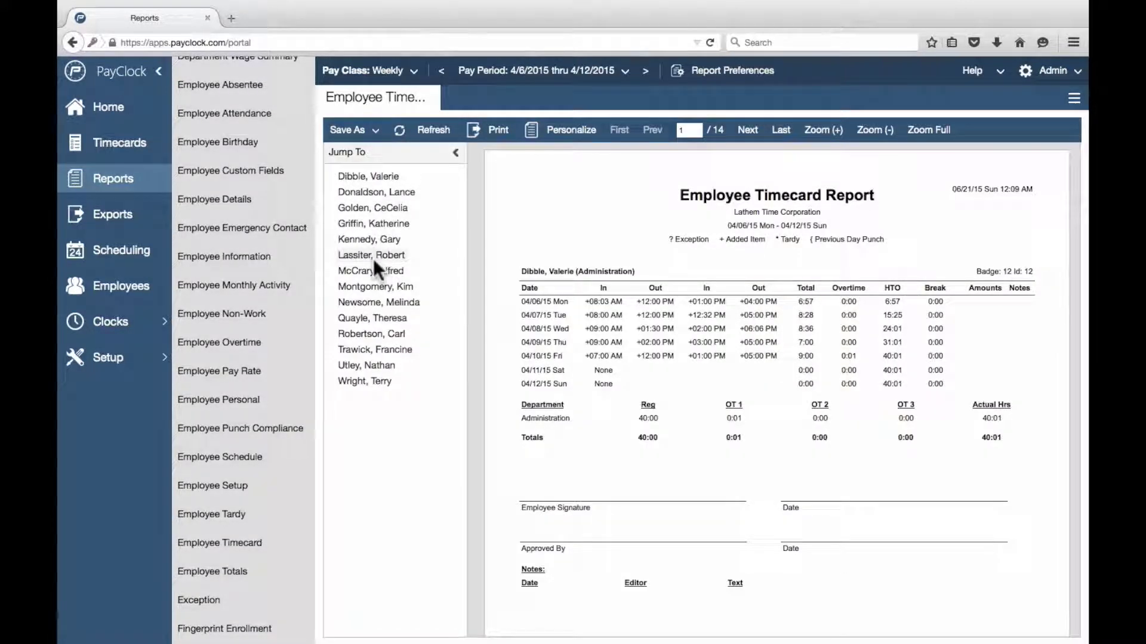
Jump to one employee's timecard in the report, then return to the reports list.
click(378, 317)
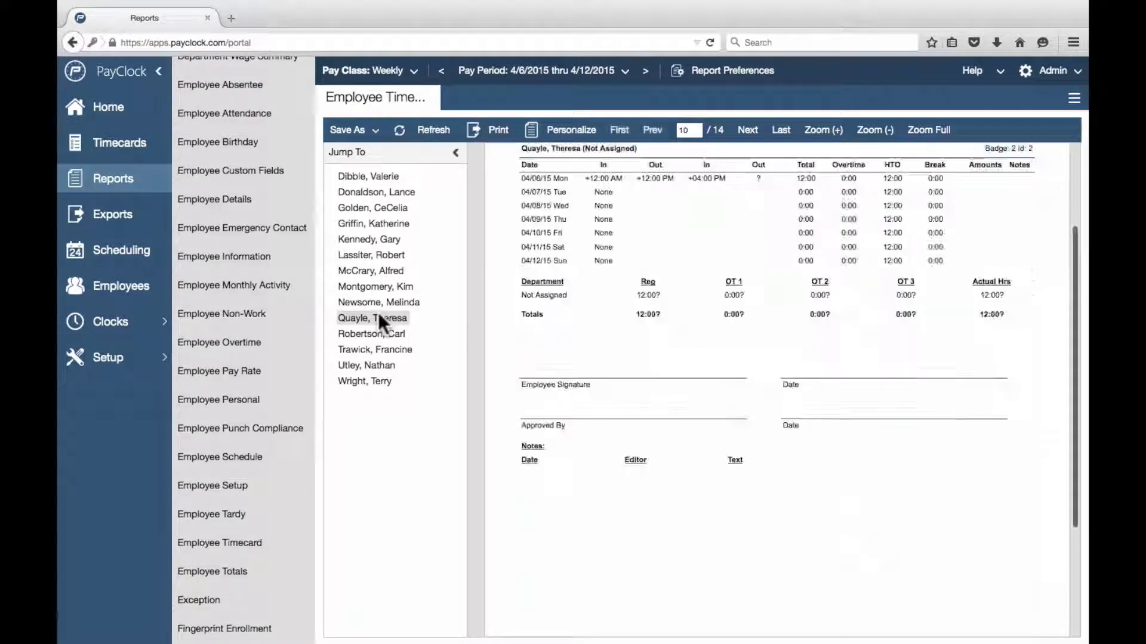
scroll(529, 261, up, 3)
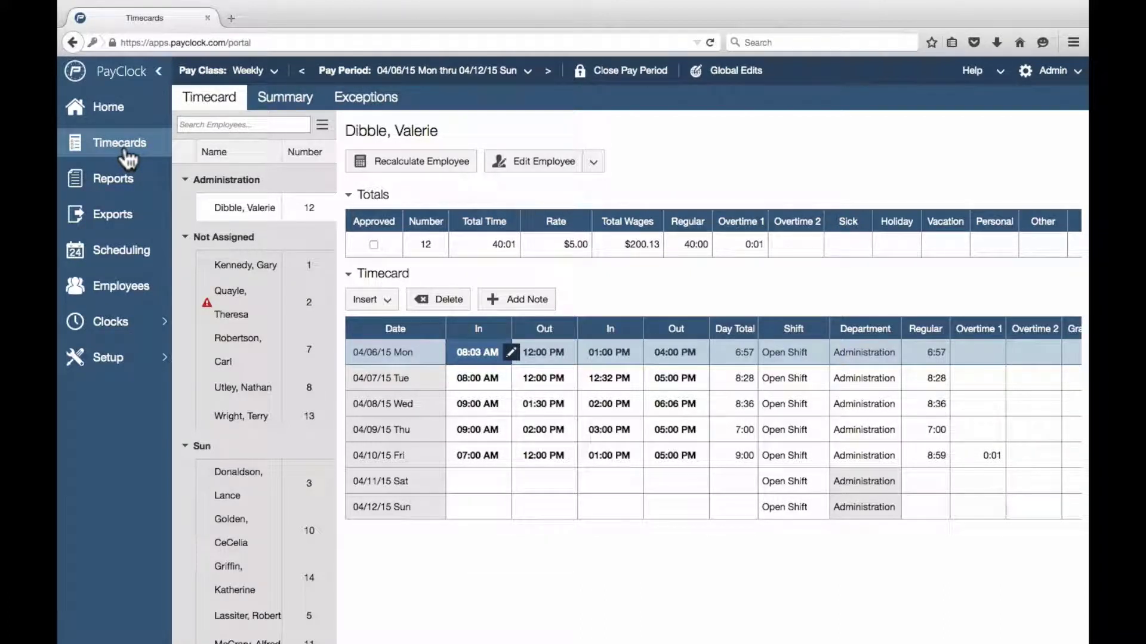
click(116, 180)
scroll(212, 261, down, 3)
scroll(213, 261, down, 5)
Run the Period Totals report and open the first employee's detailed totals.
click(217, 516)
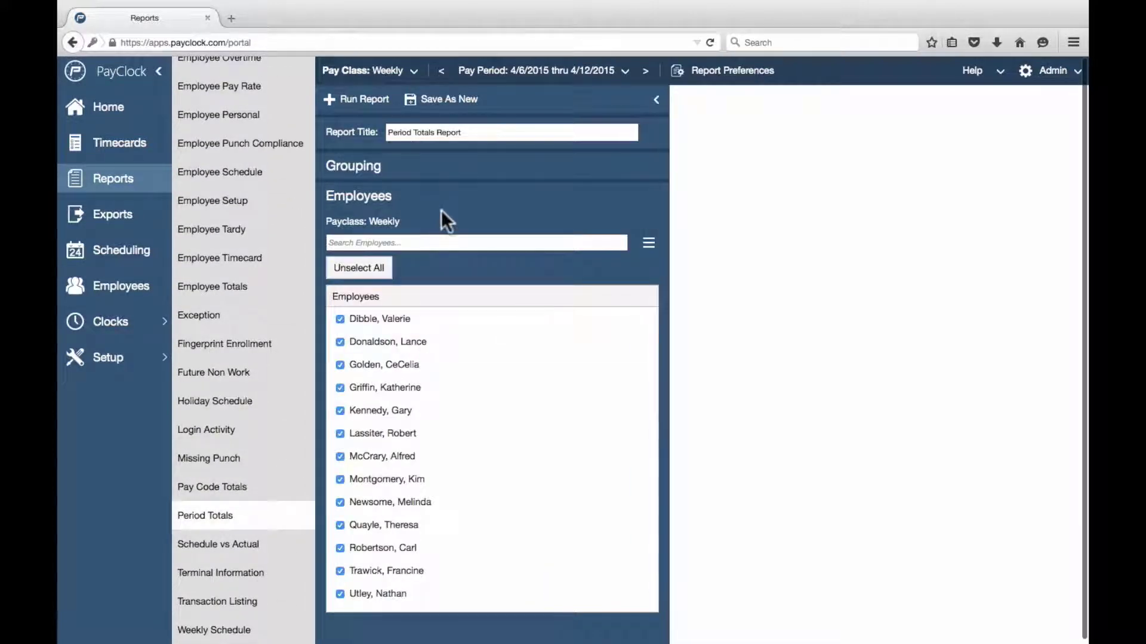
click(363, 102)
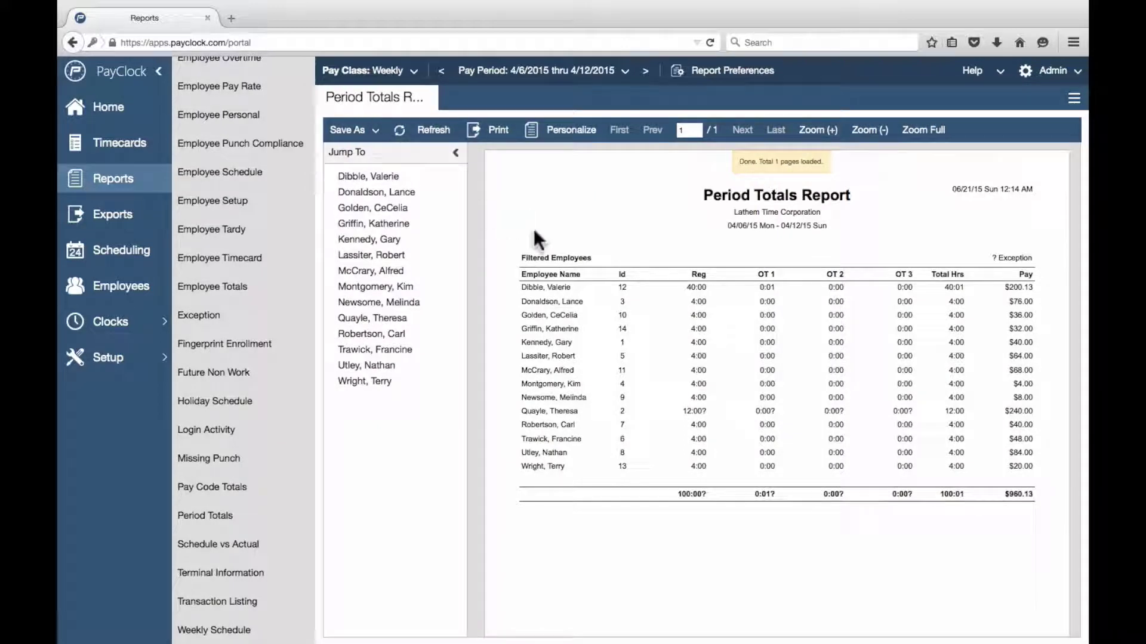
scroll(533, 230, down, 1)
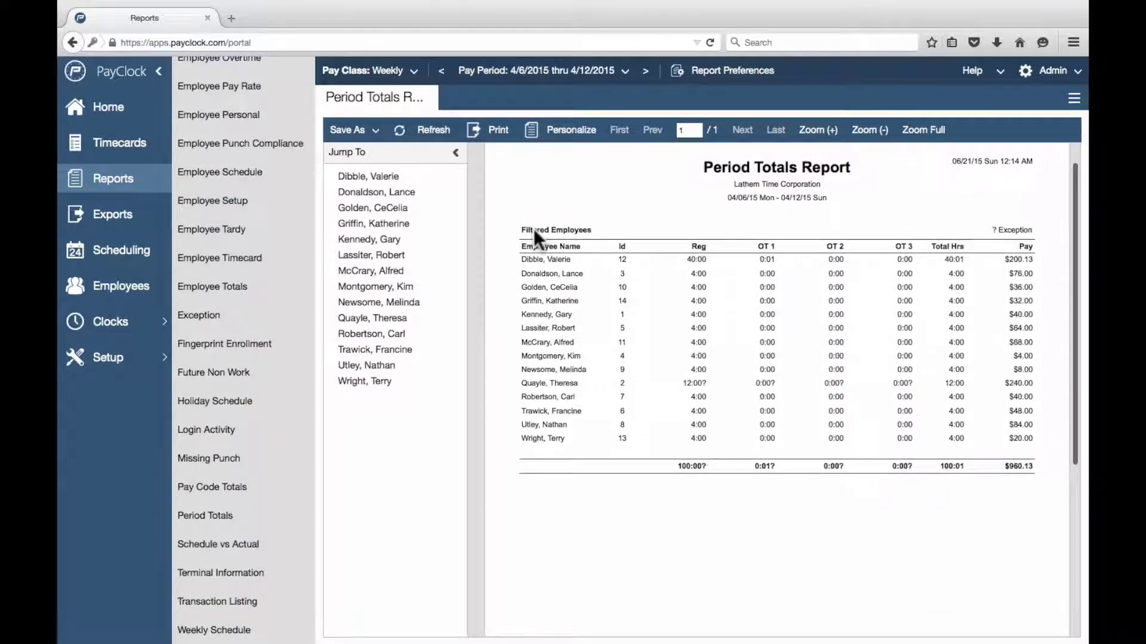
click(544, 260)
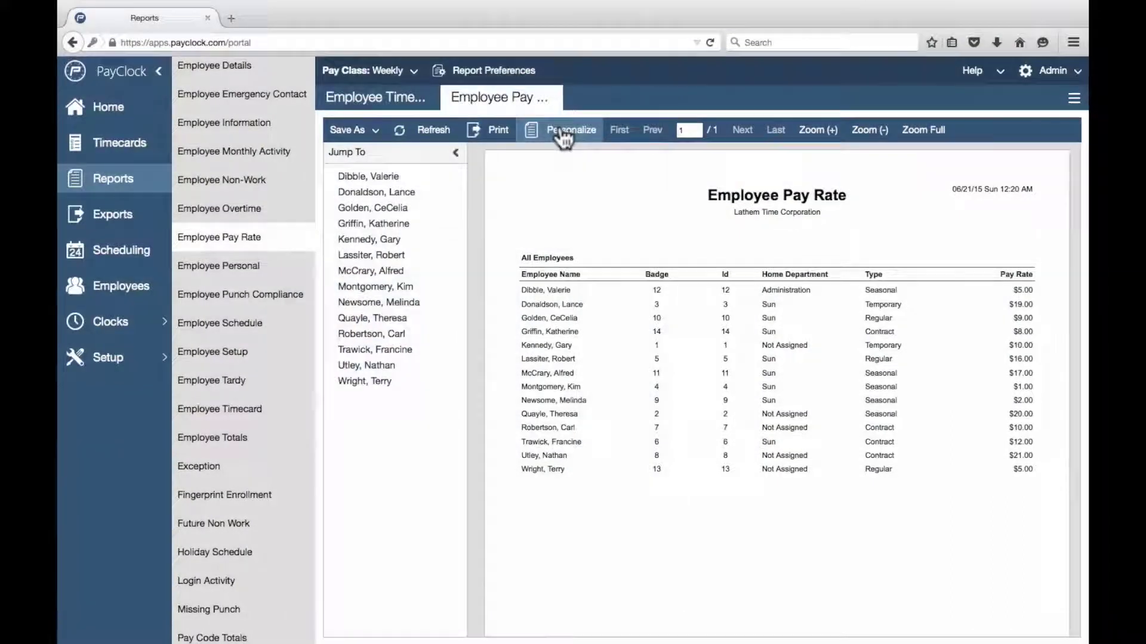
Personalize the Employee Pay Rate report, keeping No Grouping and all employees included.
click(563, 131)
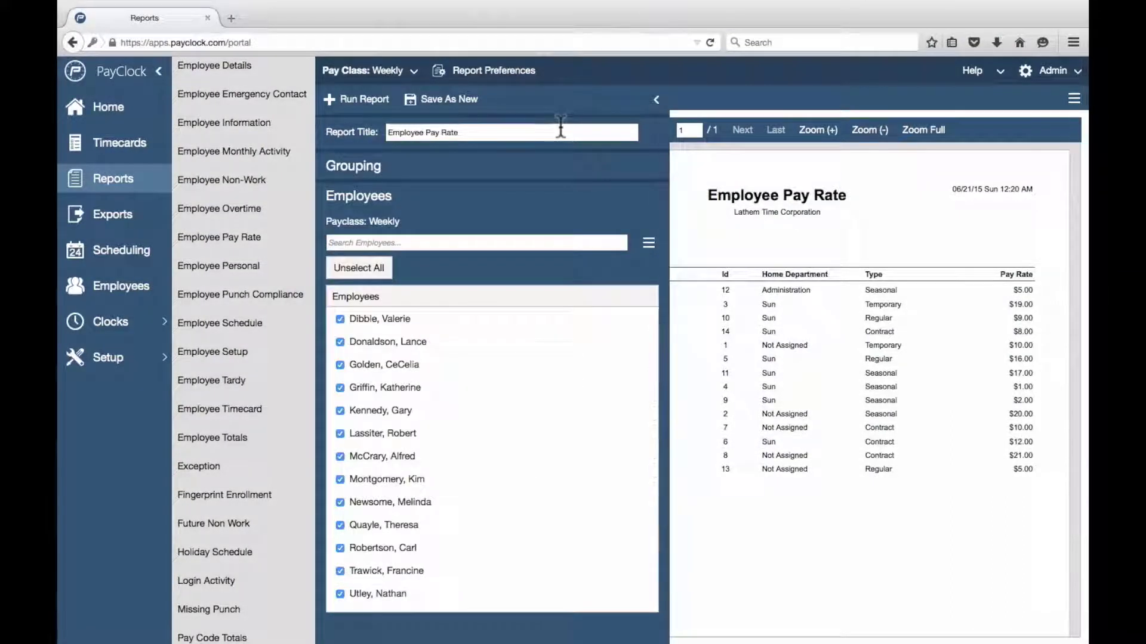
click(516, 176)
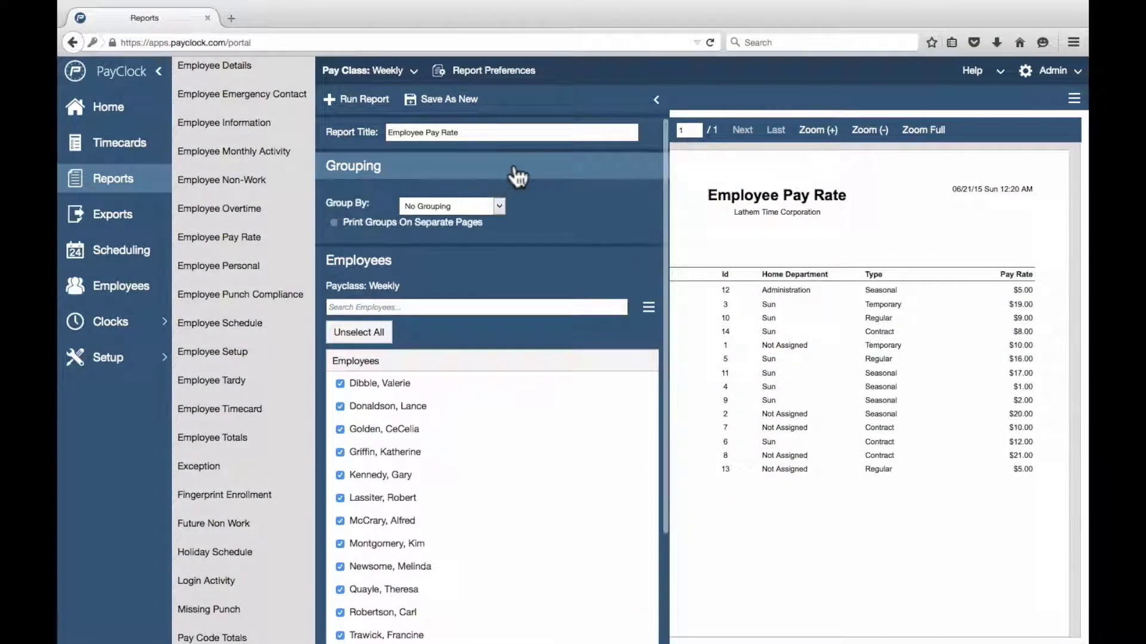
click(502, 203)
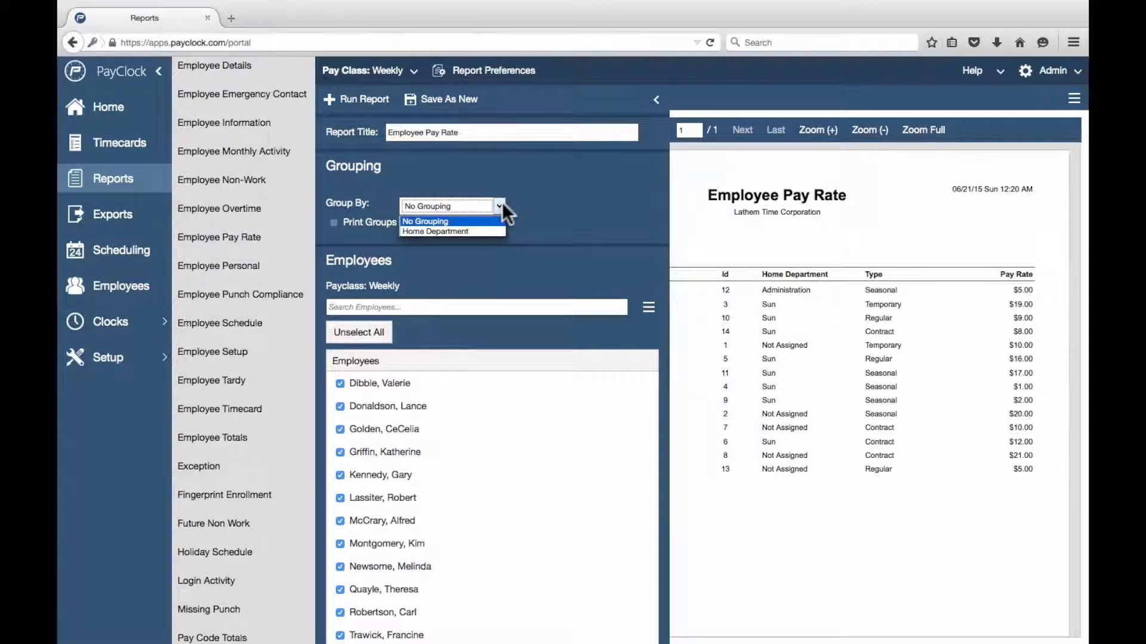
click(502, 203)
scroll(518, 278, down, 2)
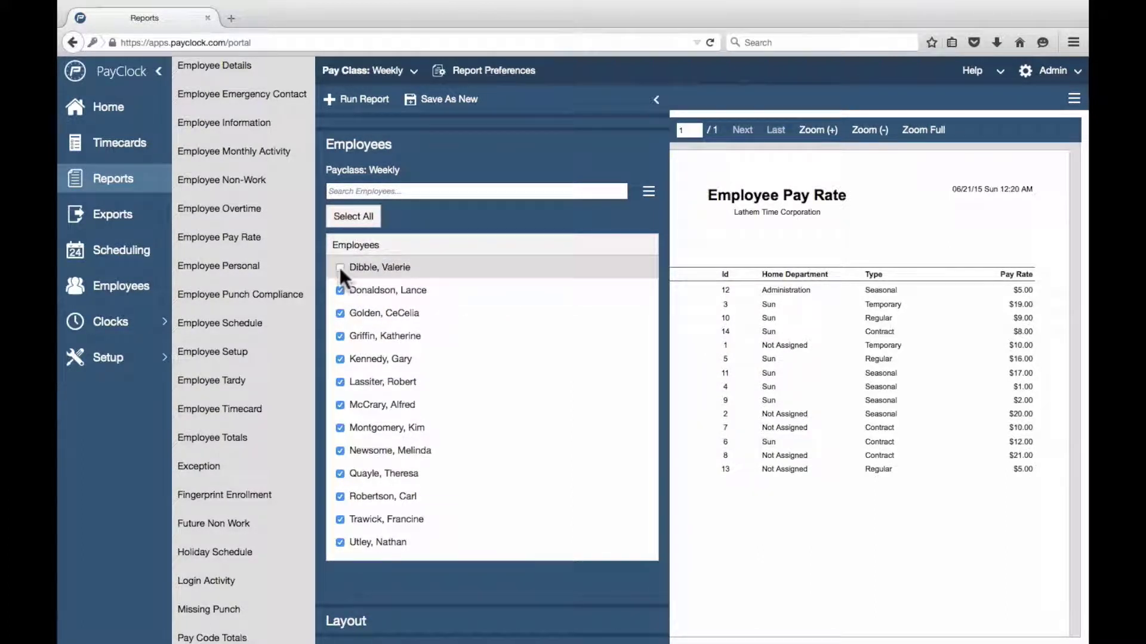
click(649, 196)
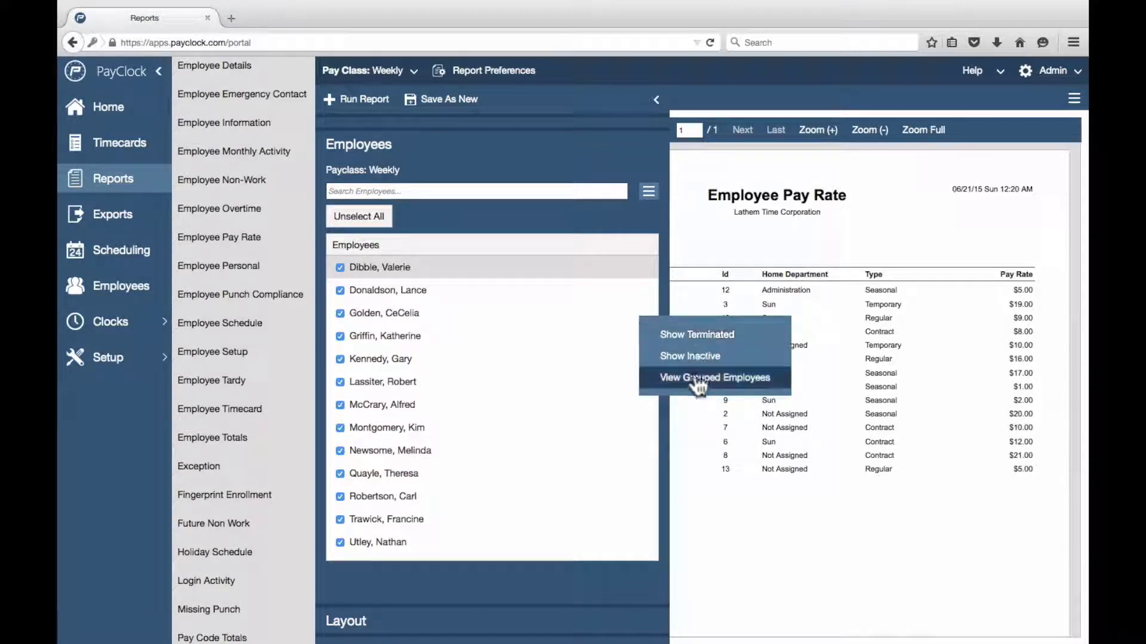
click(651, 199)
scroll(574, 218, down, 1)
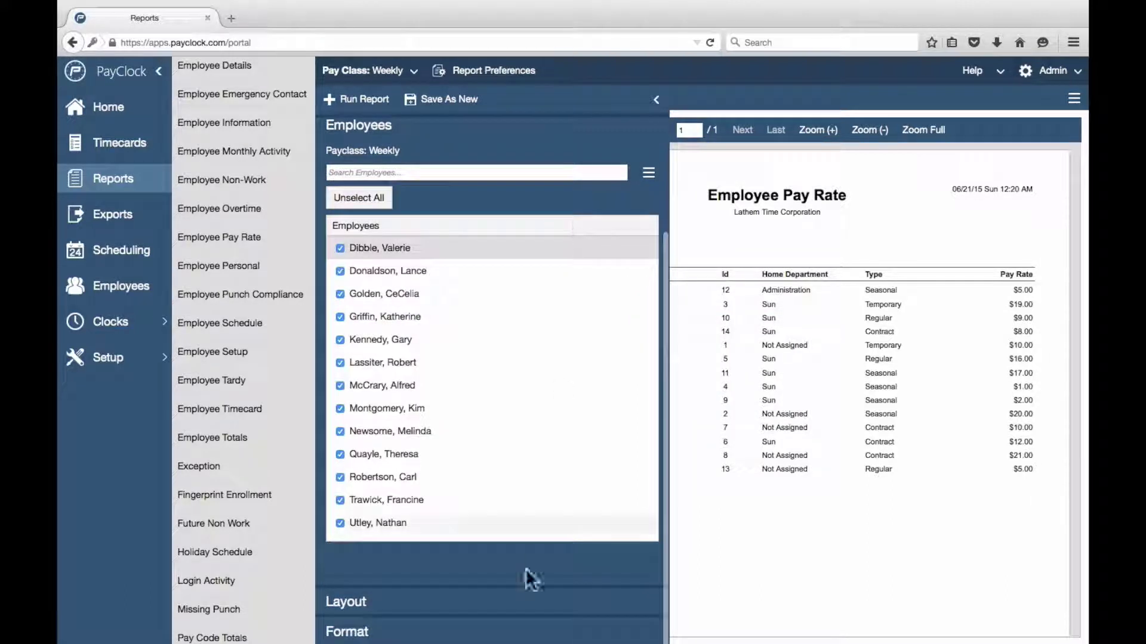
Keep the layout sorted by Employee Name ascending and hide employees with zero hours.
click(517, 609)
scroll(516, 608, down, 5)
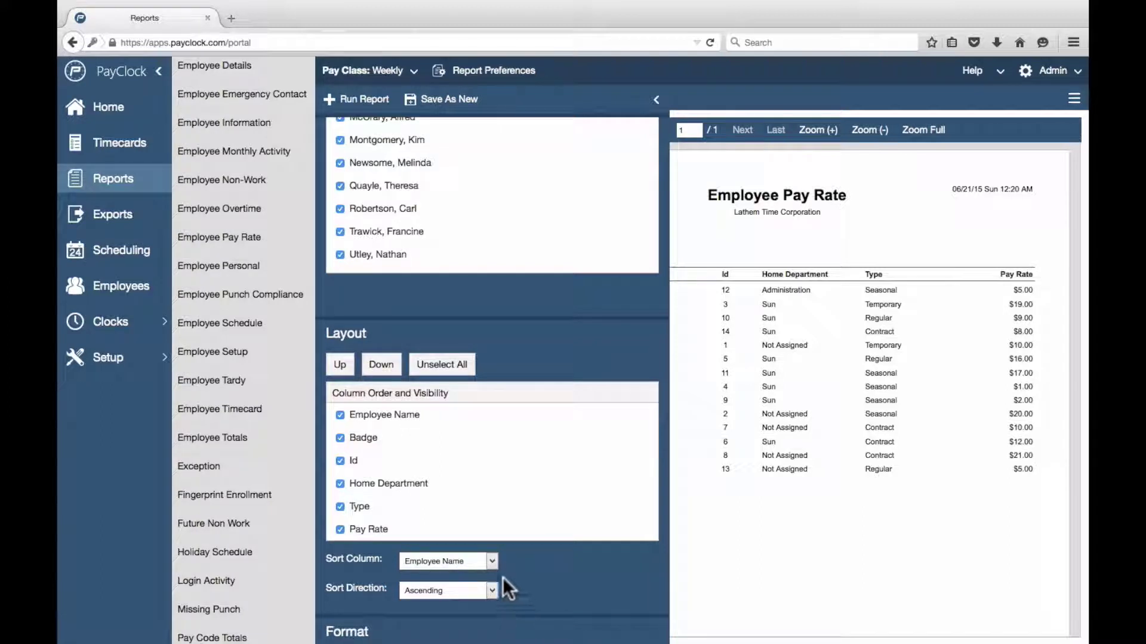
click(491, 562)
click(490, 562)
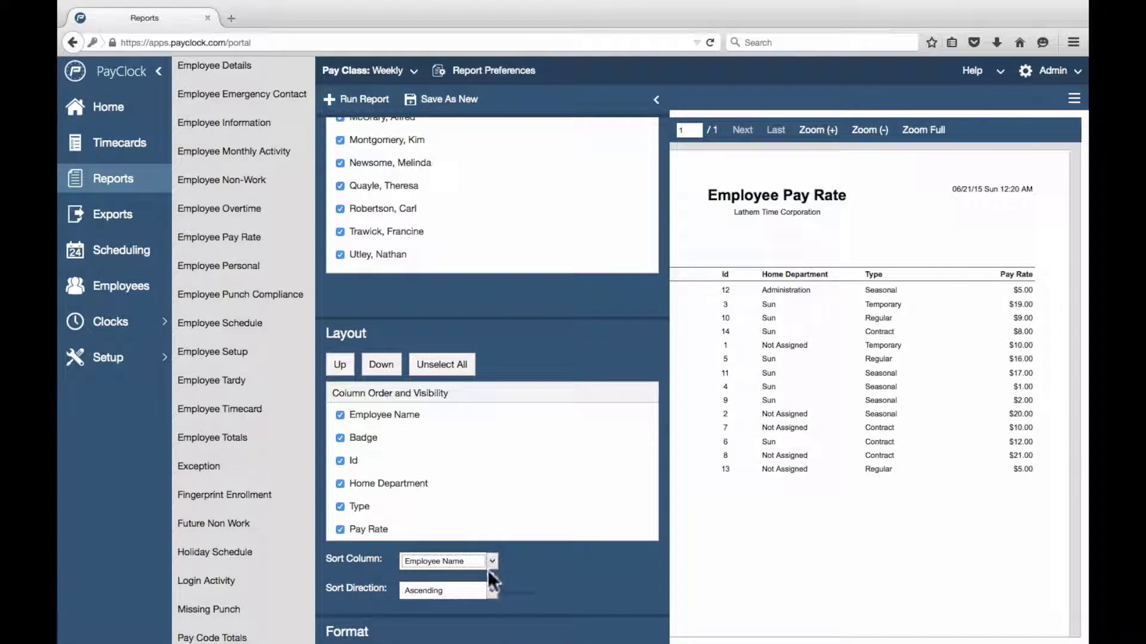
click(492, 591)
click(492, 591)
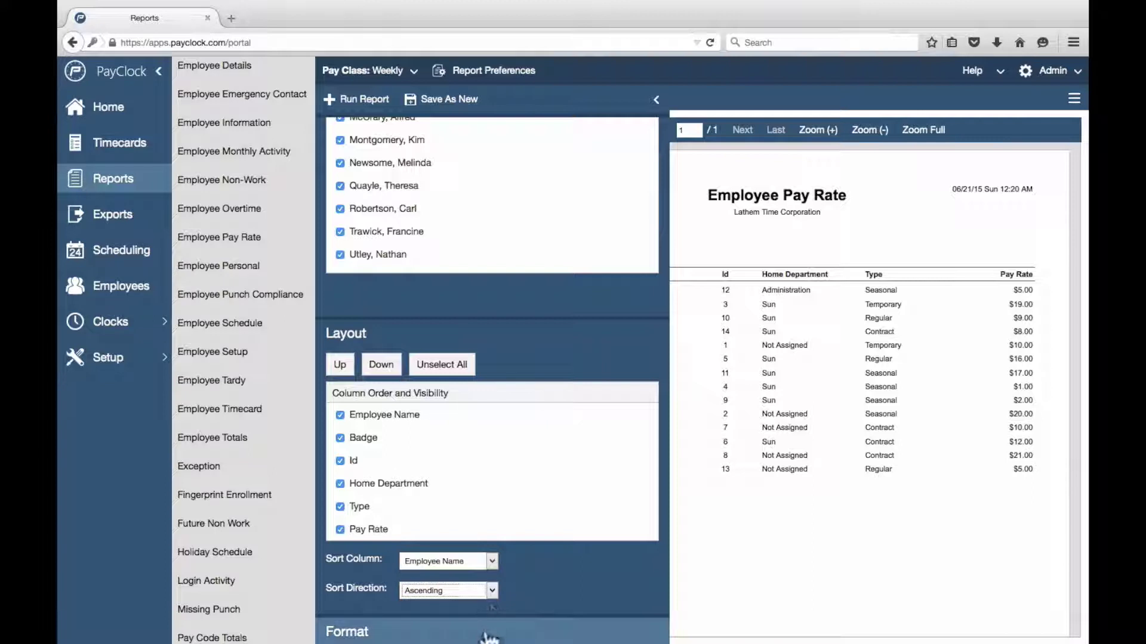
scroll(486, 637, down, 1)
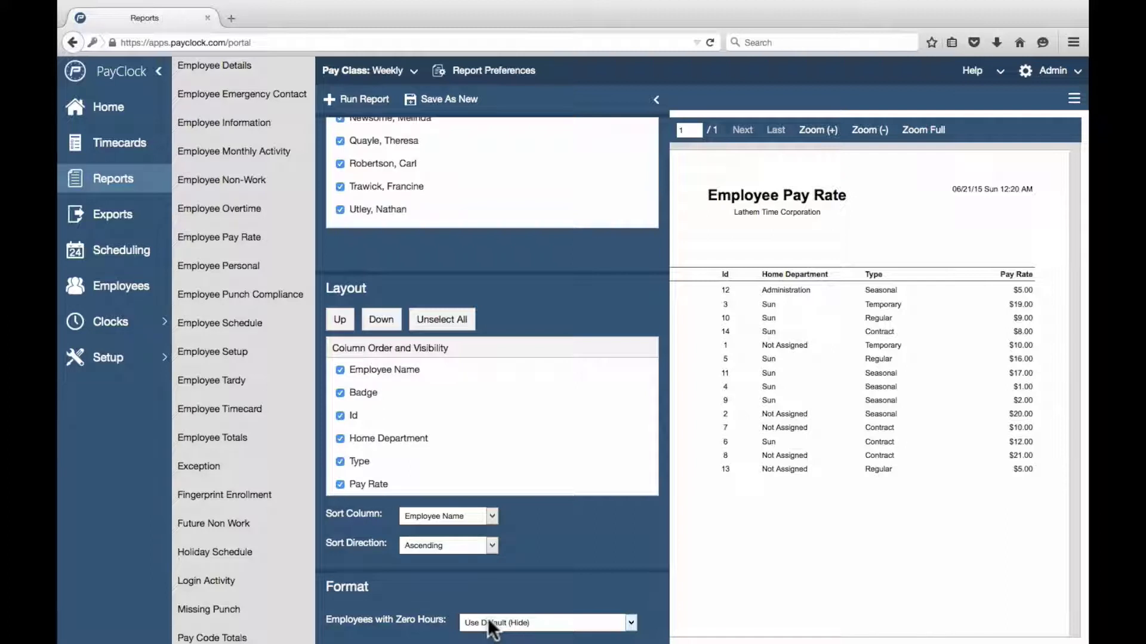
click(488, 622)
click(488, 622)
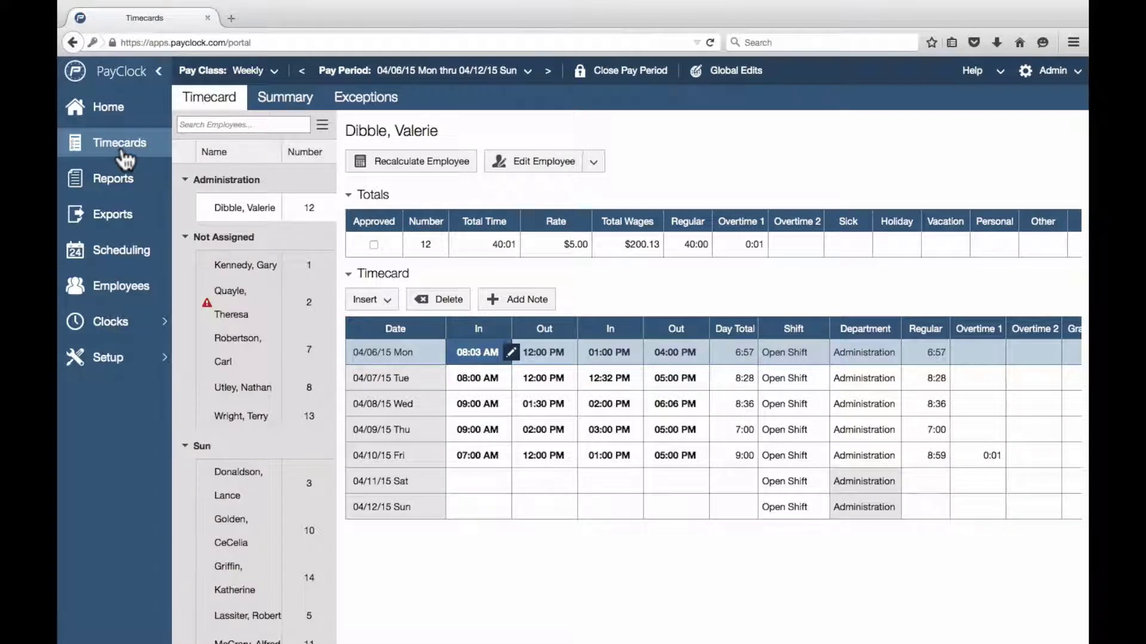
Open the Employee Timecard report's settings from the reports section.
click(119, 194)
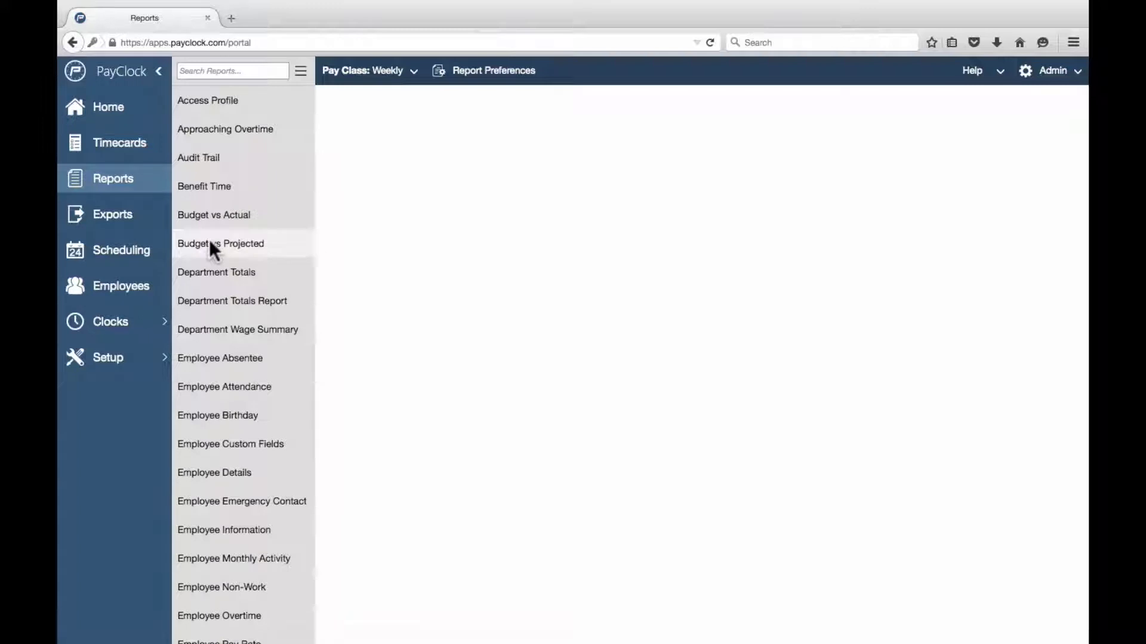
scroll(212, 247, down, 4)
scroll(210, 240, down, 2)
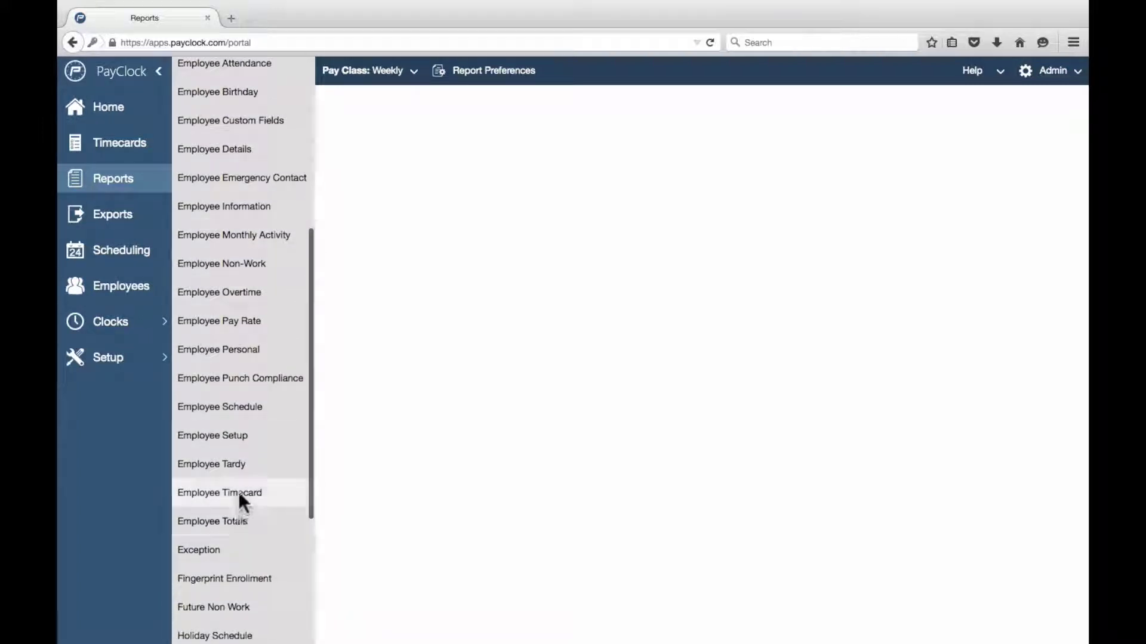
click(240, 493)
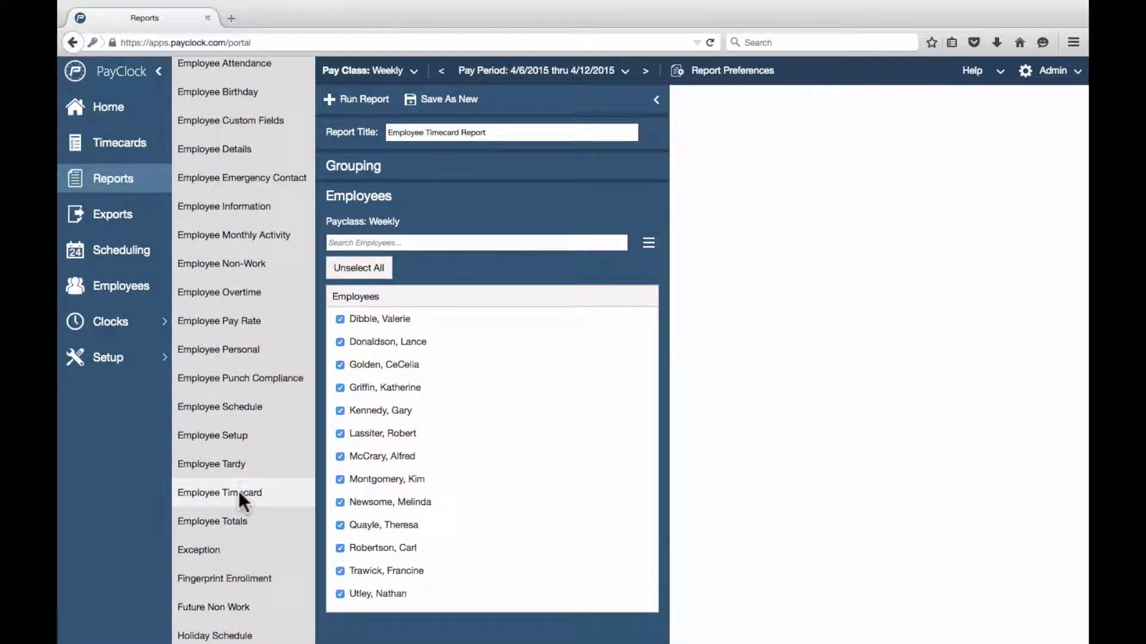
Exclude two employees and save as new report 'Employee Timecard Report NEW'.
click(340, 342)
click(340, 363)
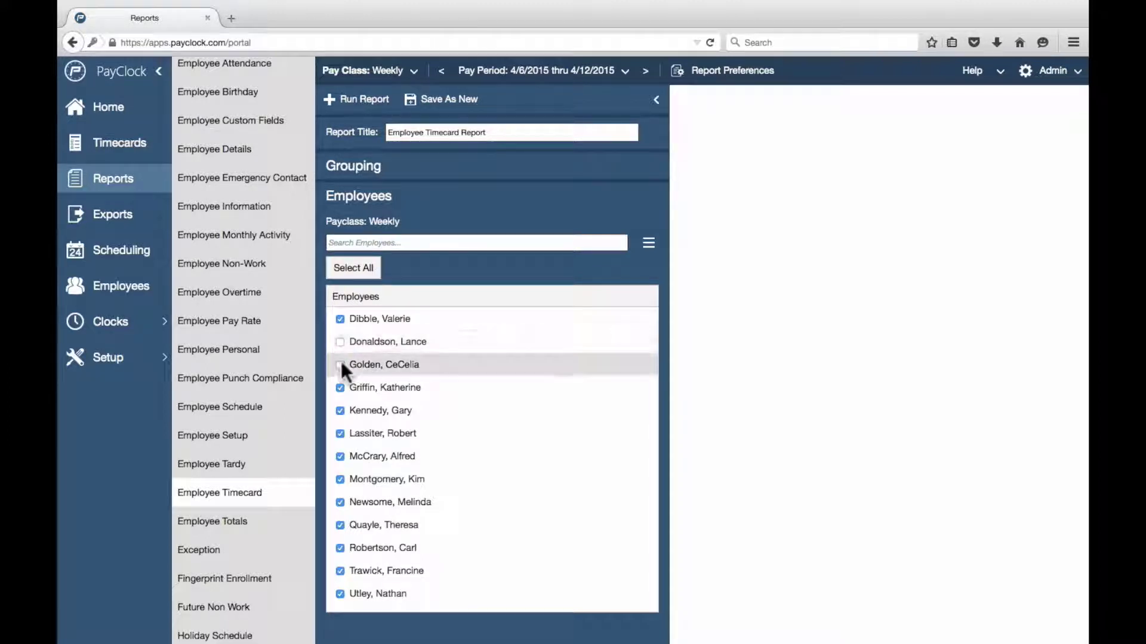
click(496, 133)
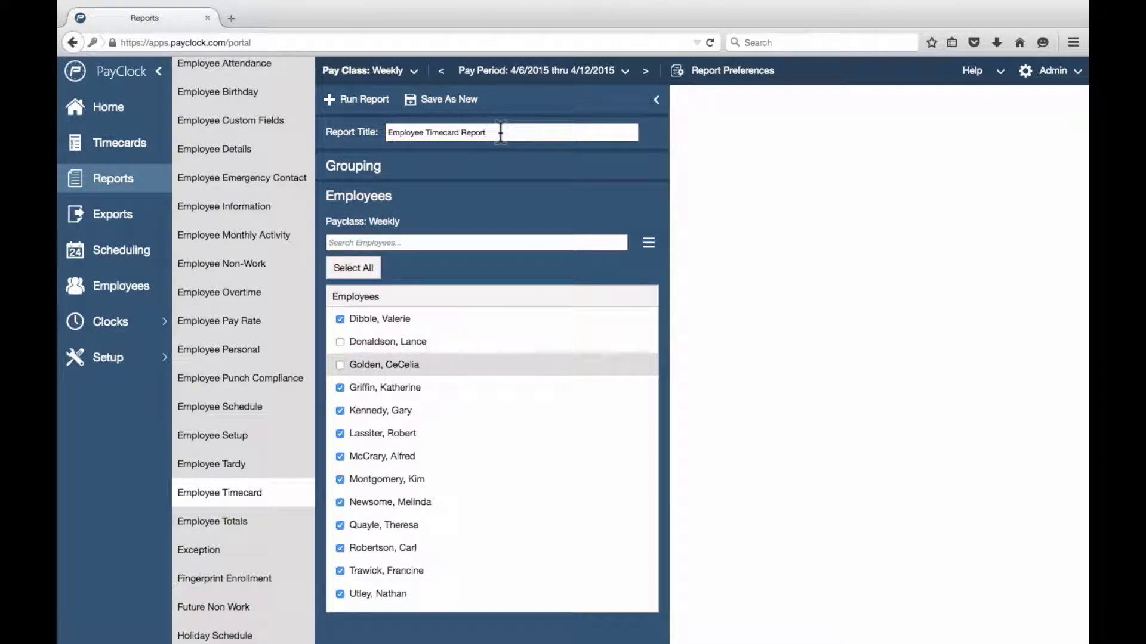
text(NEW)
click(452, 97)
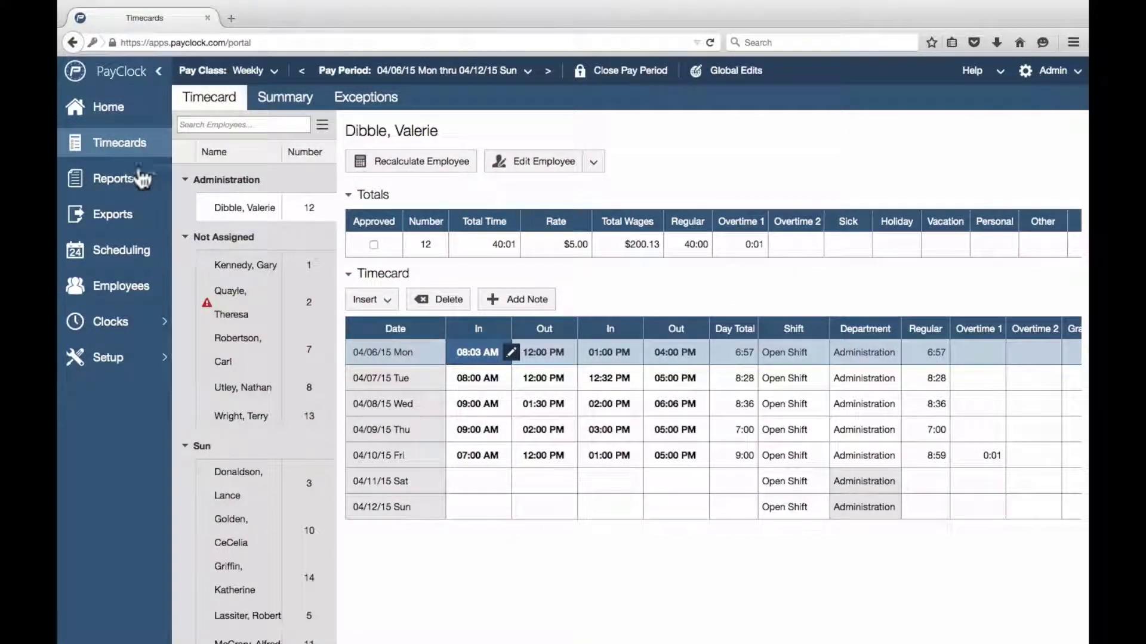
Run the Employee Timecard report from the reports list.
click(128, 181)
scroll(231, 288, down, 7)
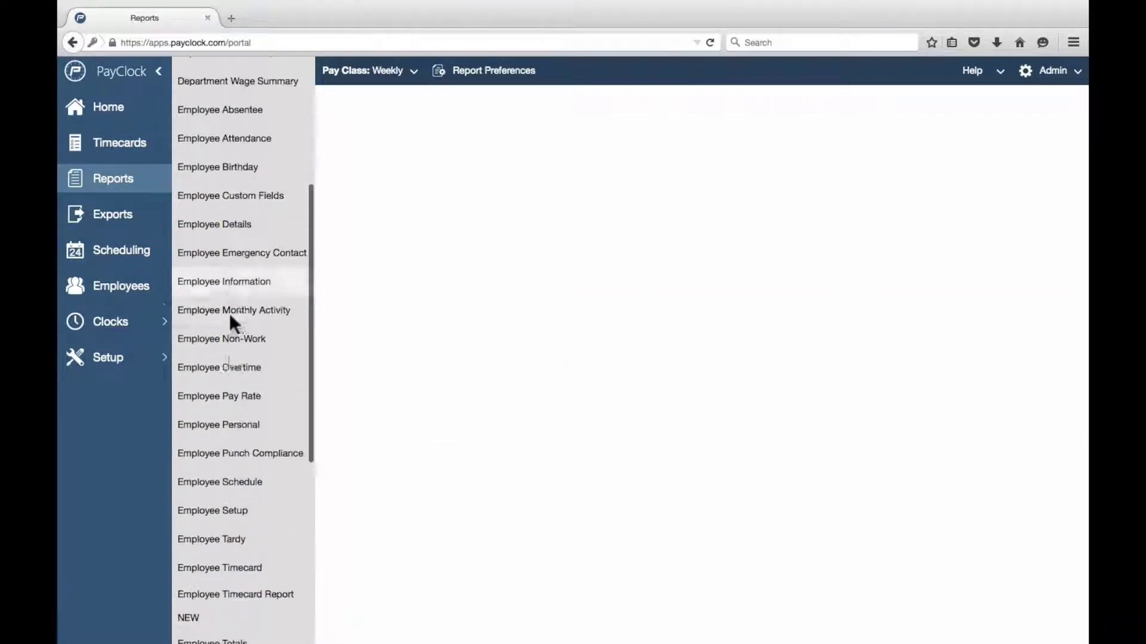
click(247, 568)
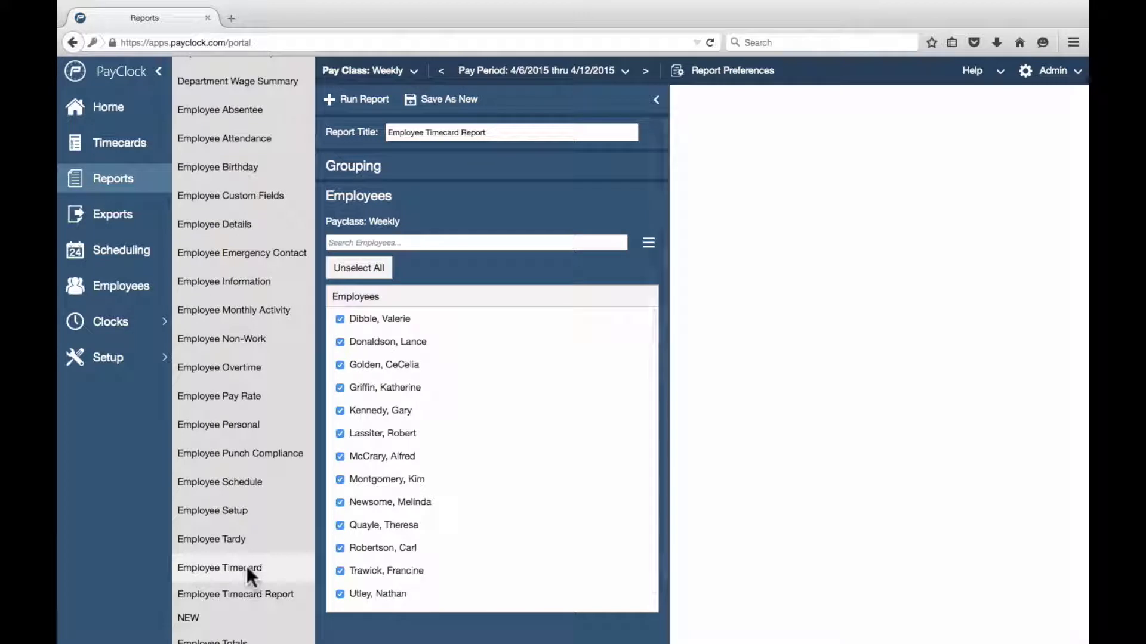
click(366, 100)
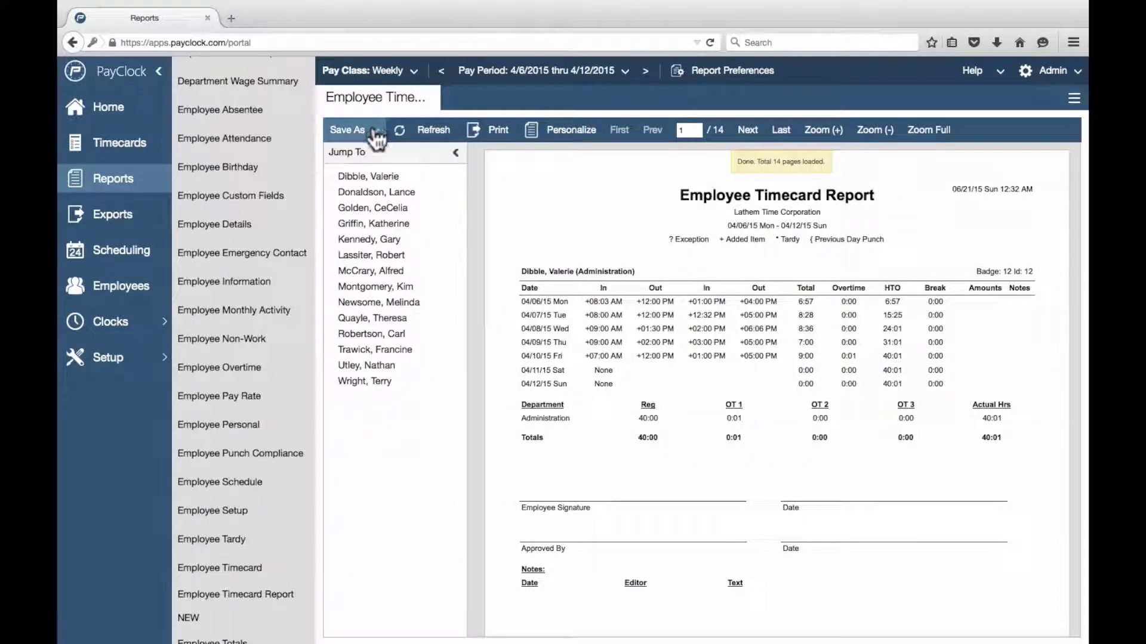
Save the generated timecard report as a PDF file.
click(375, 132)
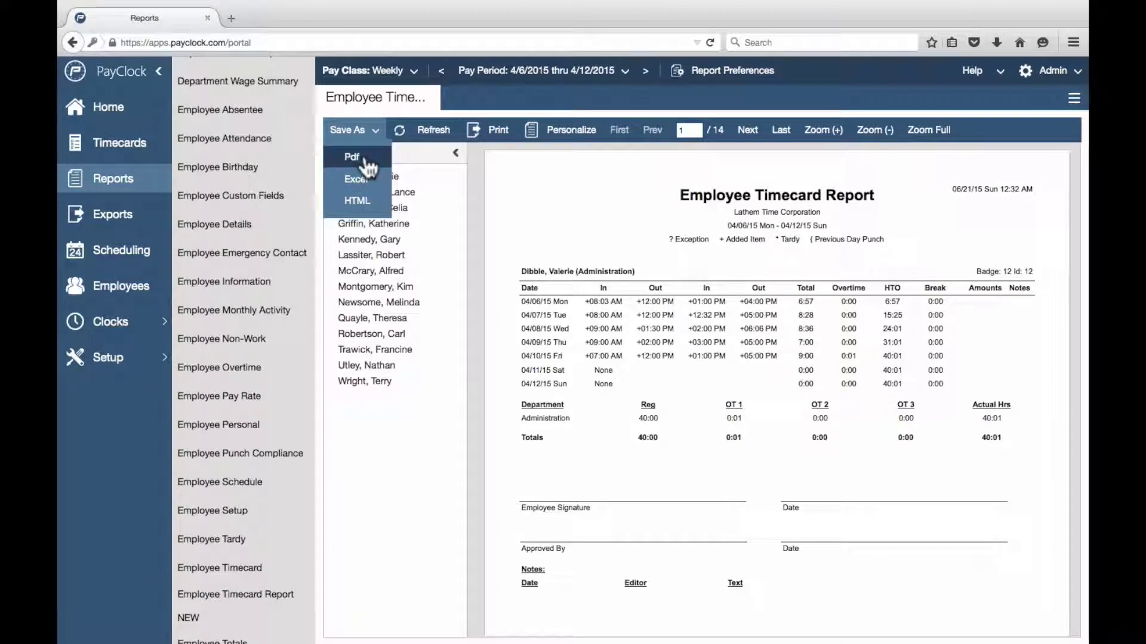
click(370, 161)
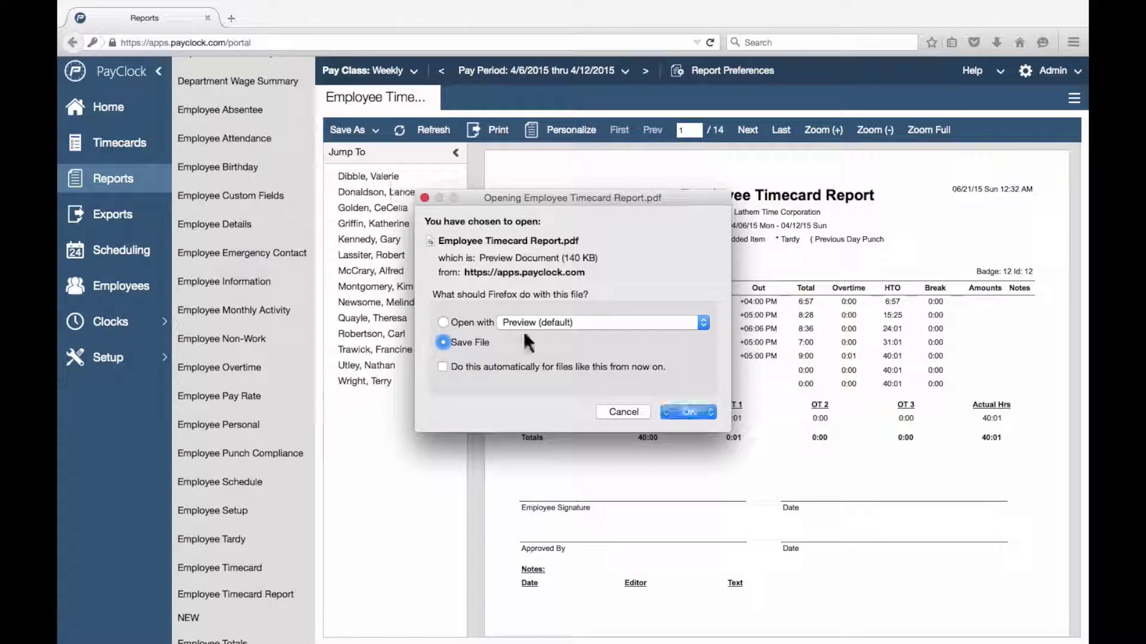
click(688, 412)
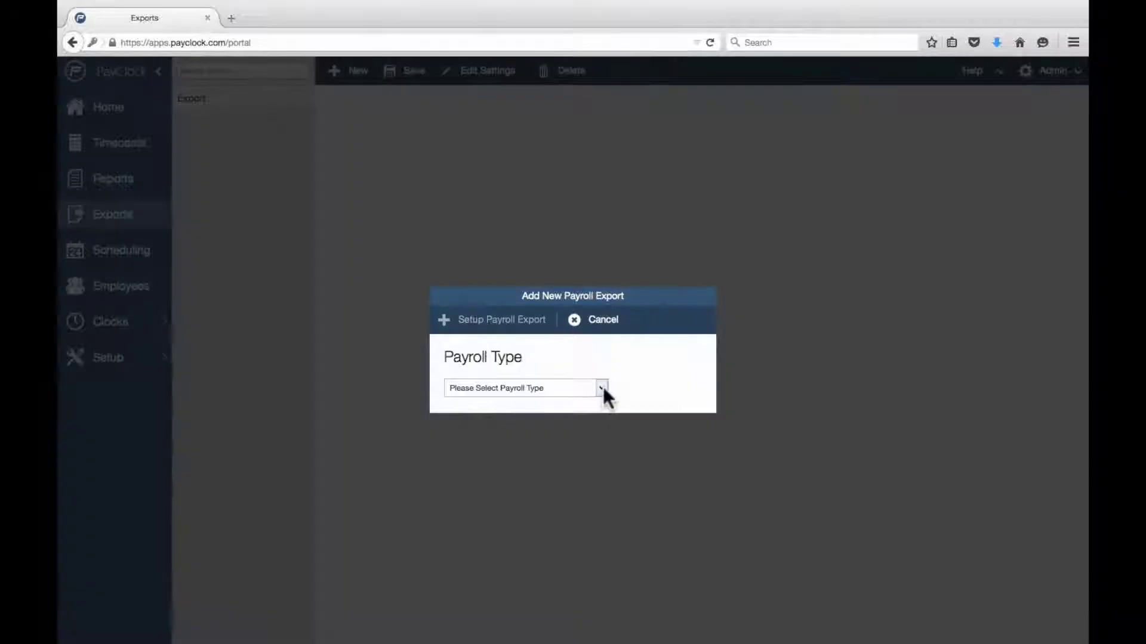
Look through the payroll types, then cancel the new export and reload the Exports page.
click(602, 387)
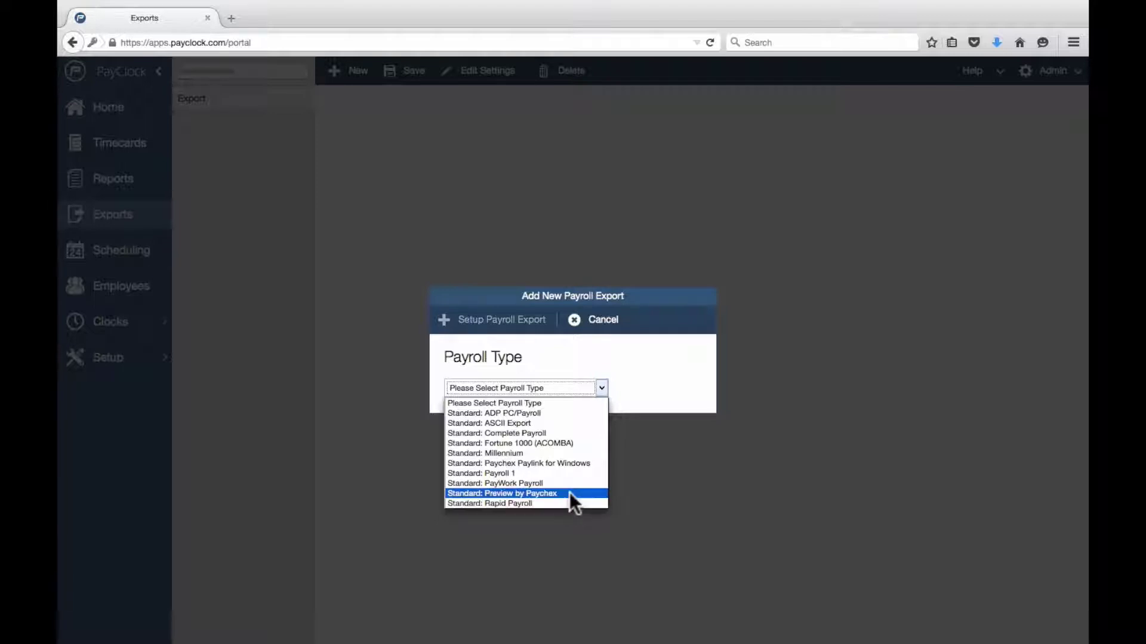
click(581, 334)
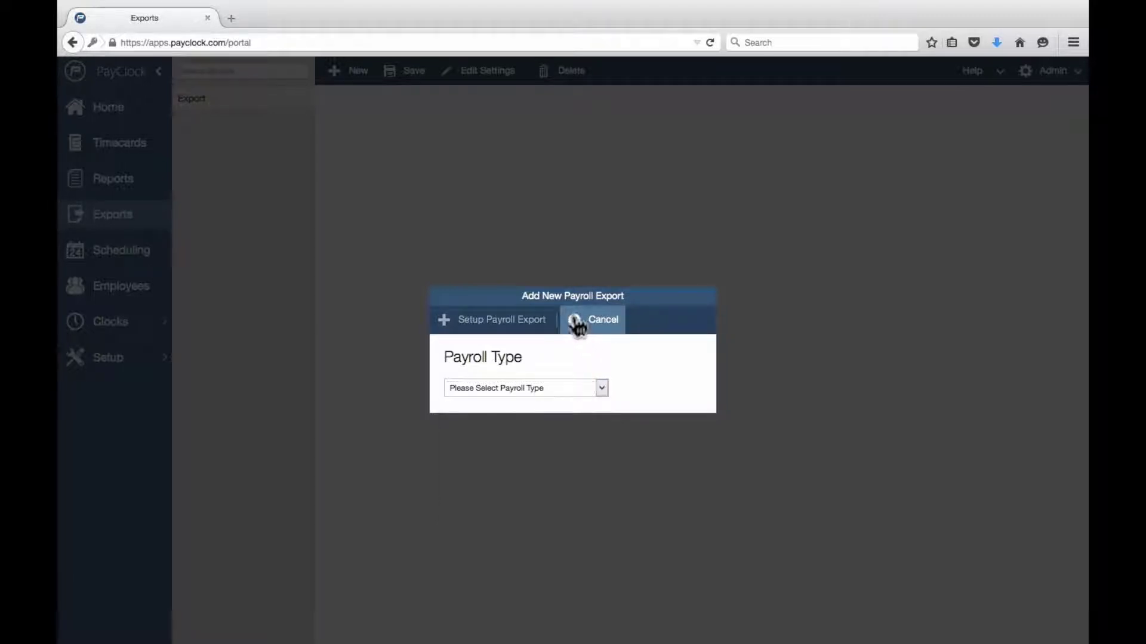
click(575, 322)
click(122, 220)
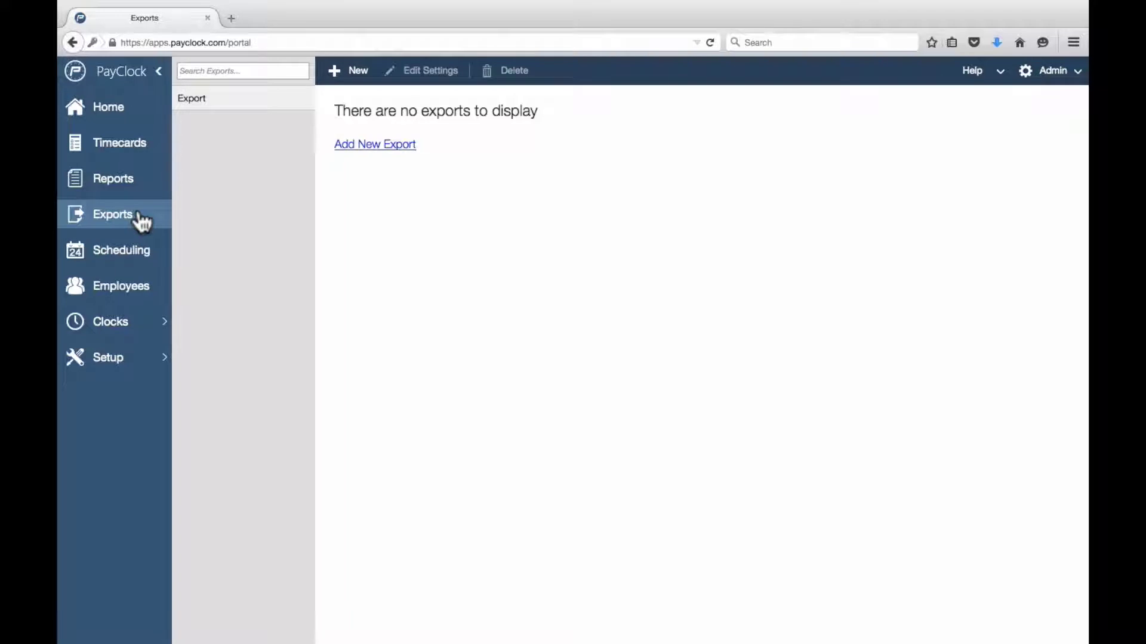
Add a new payroll export of type Standard: ADP PC/Payroll and begin its setup.
click(344, 82)
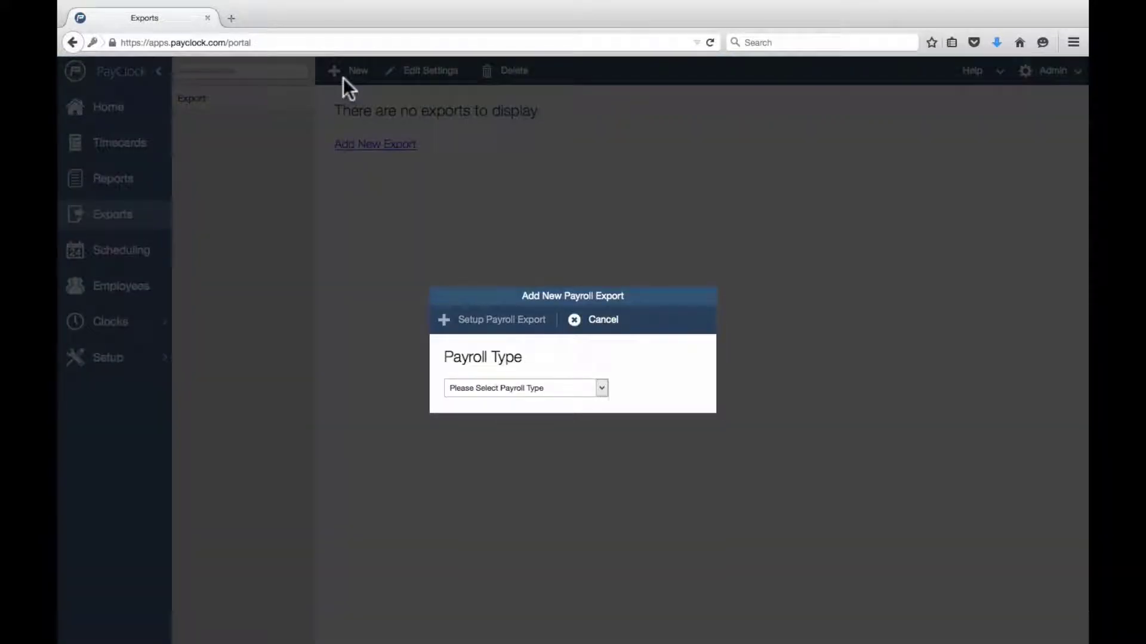
click(590, 388)
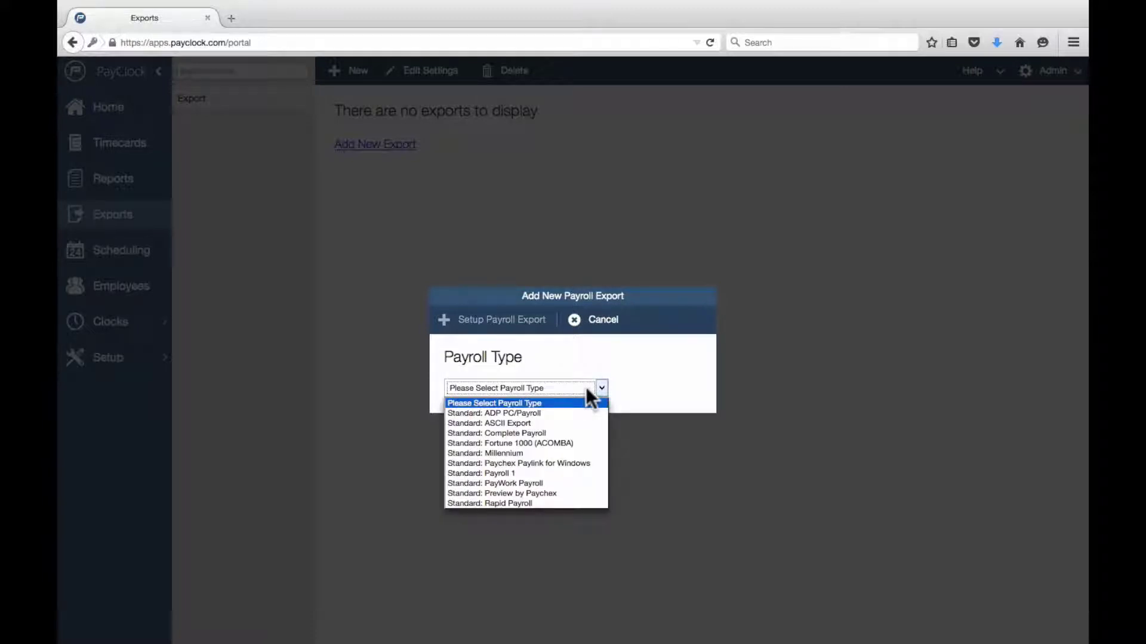
click(577, 413)
click(478, 328)
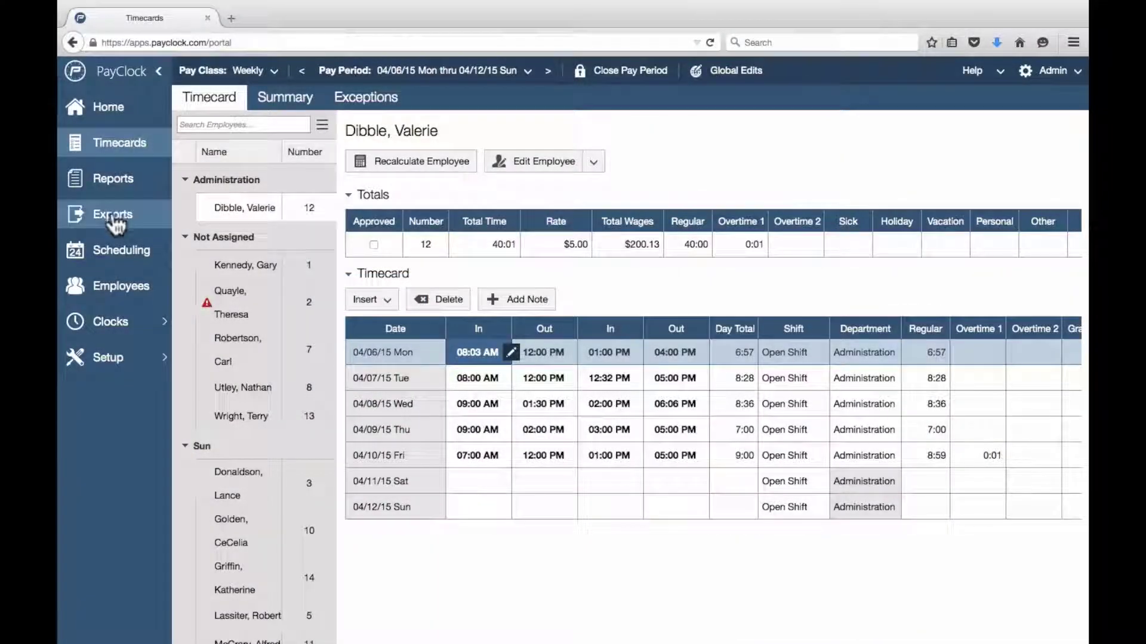
Go to the Exports page from the left navigation.
click(113, 218)
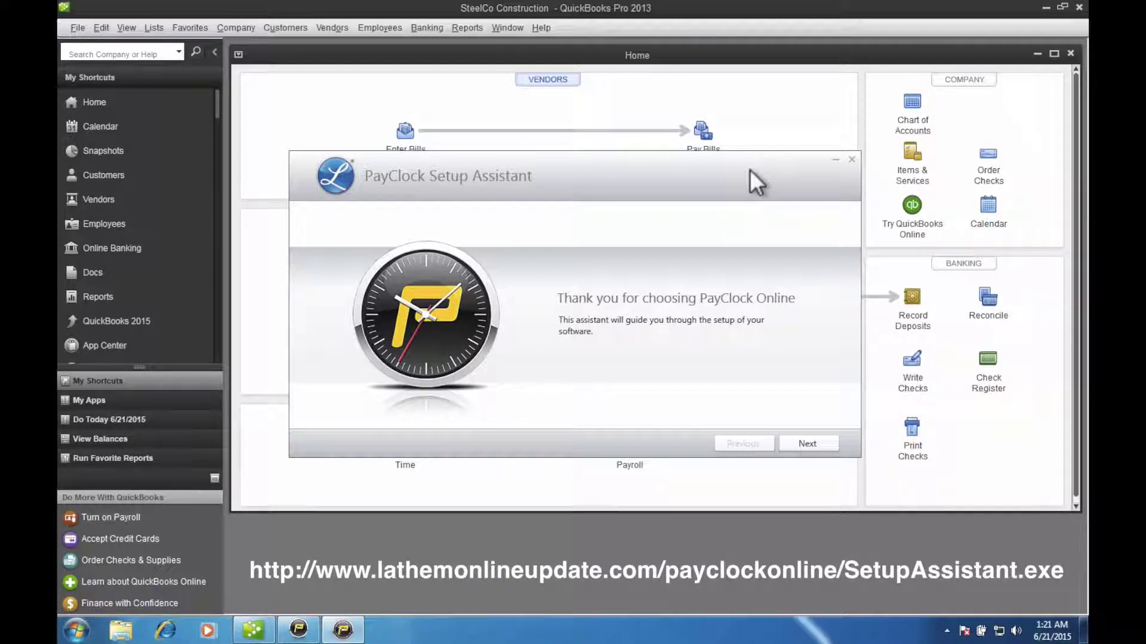
Close the PayClock Setup Assistant welcome window and show the hidden tray icons.
click(850, 159)
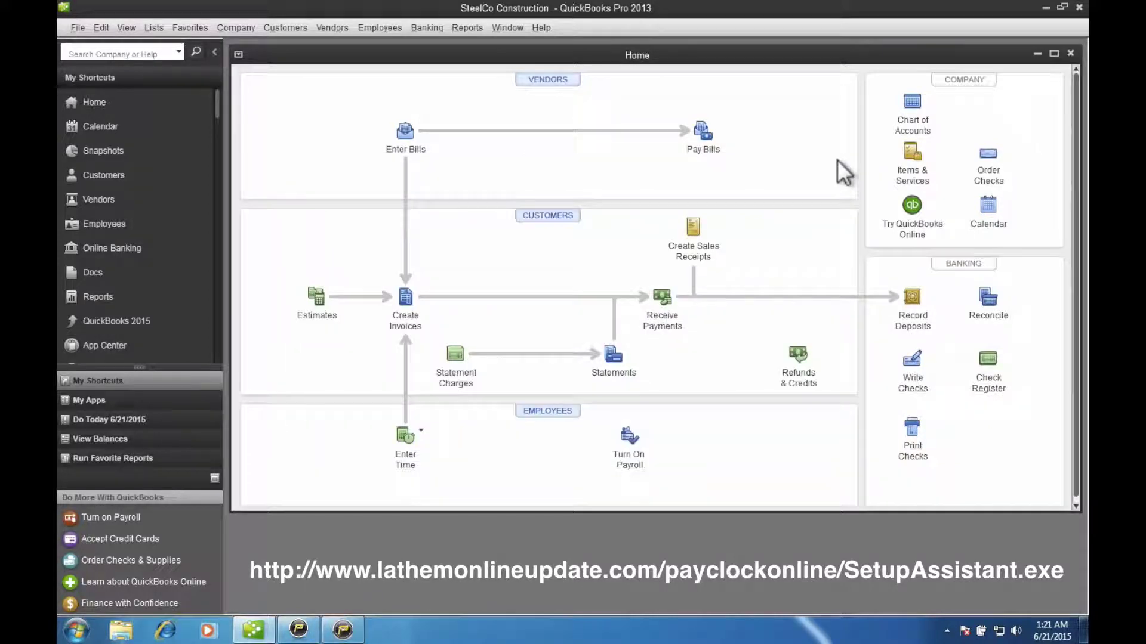
click(947, 631)
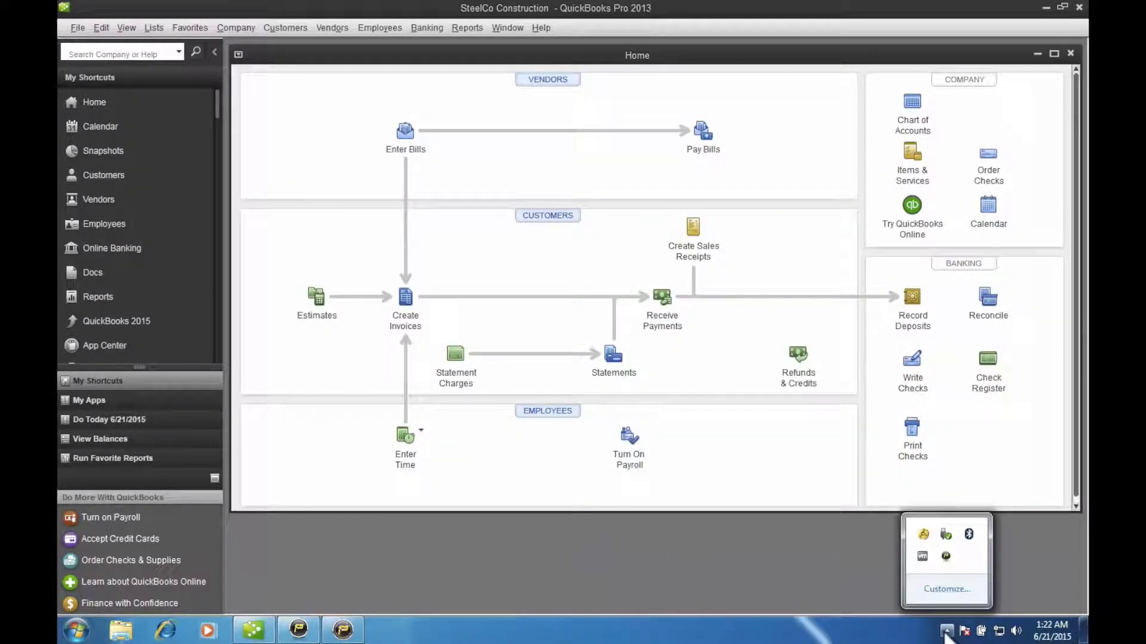
Open PayClock Agent's payroll export setup from its tray icon.
right_click(946, 560)
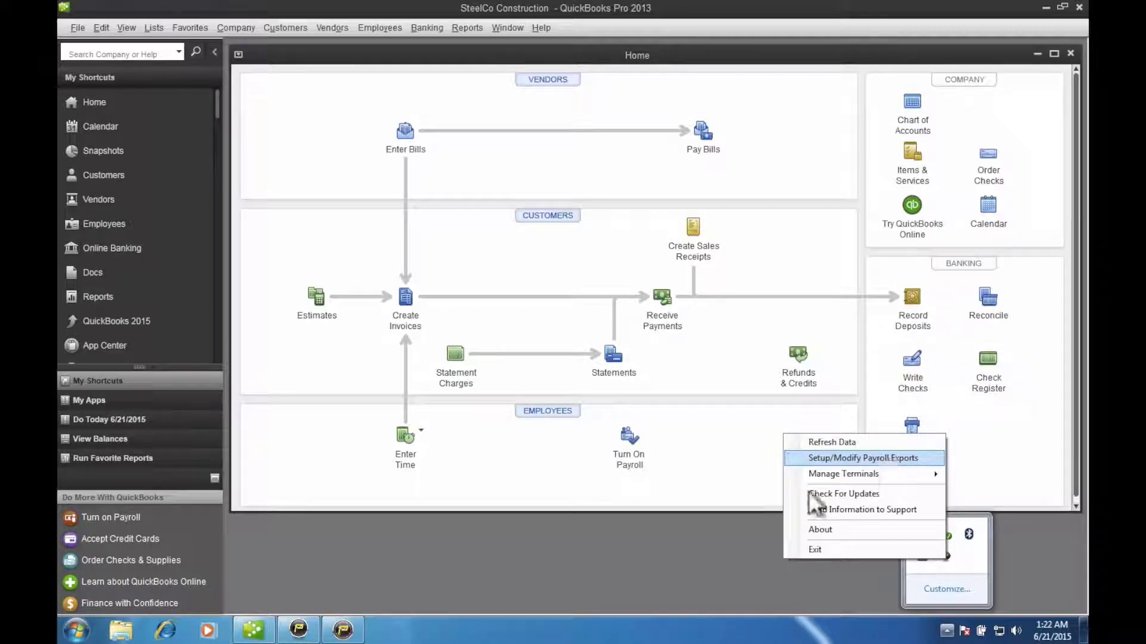
click(588, 574)
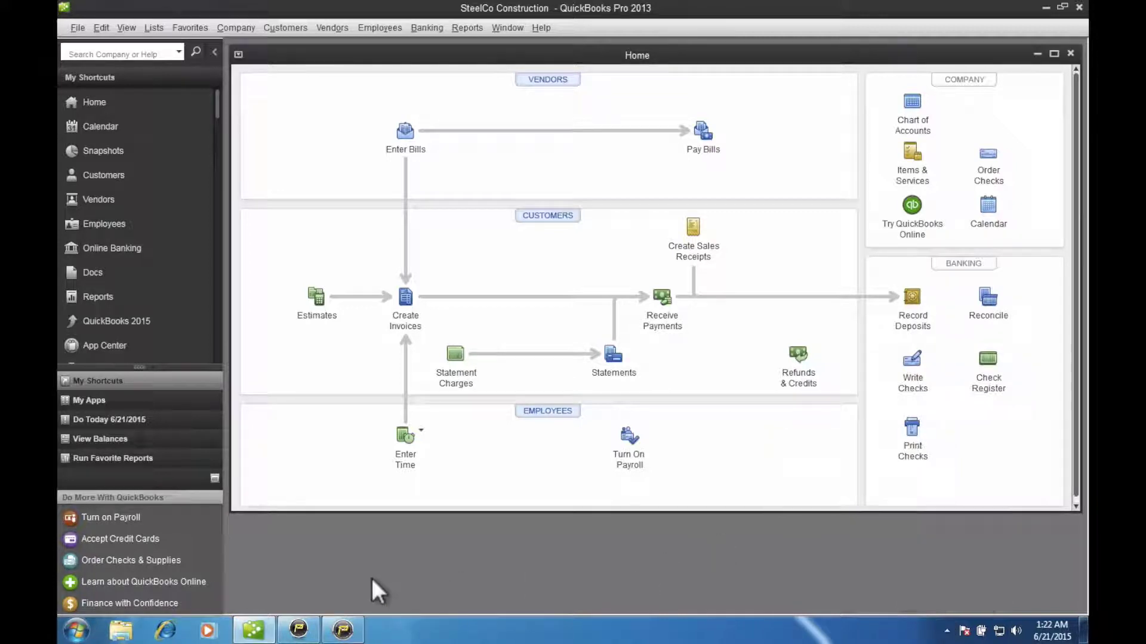
click(299, 630)
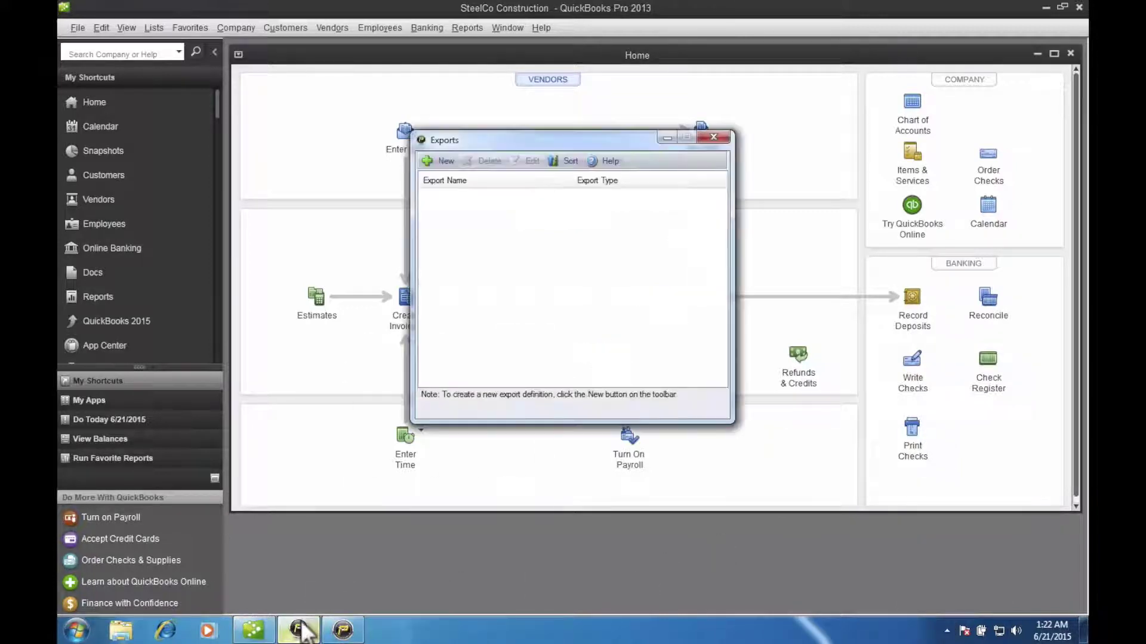
Create a QuickBooks 2009 and Later export with the Standard pay class and continue.
click(438, 162)
click(436, 176)
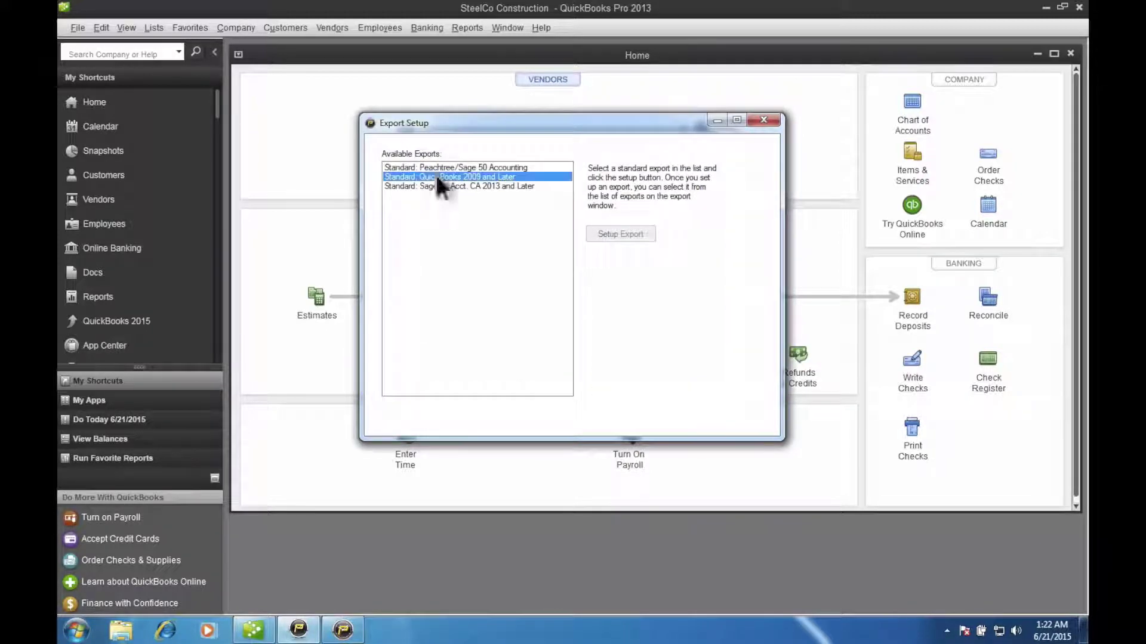
click(628, 229)
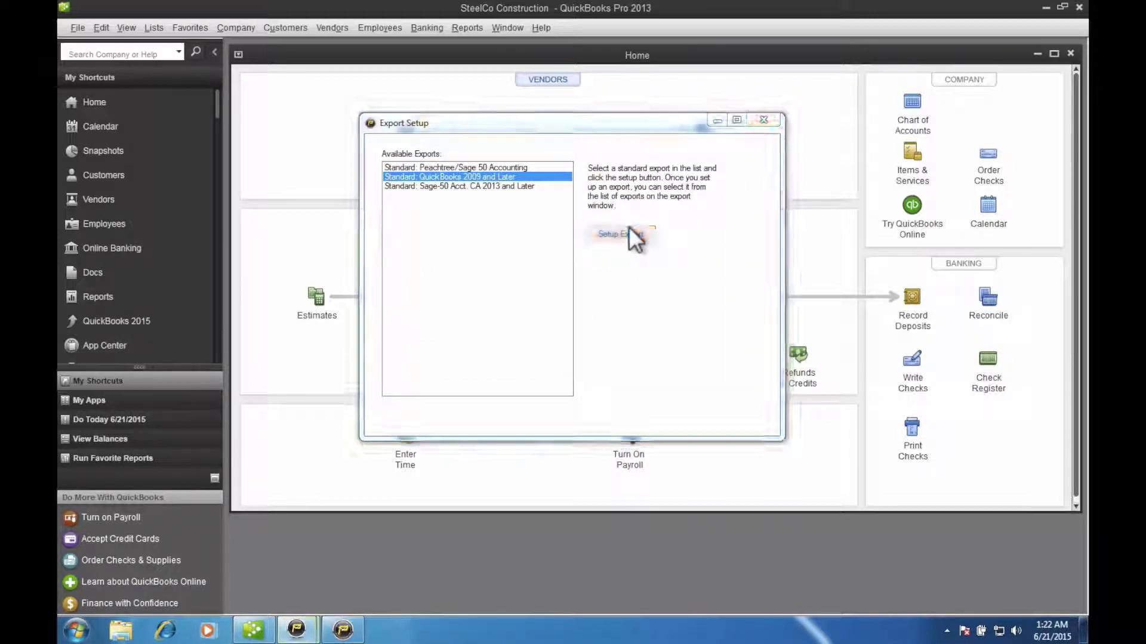
click(442, 288)
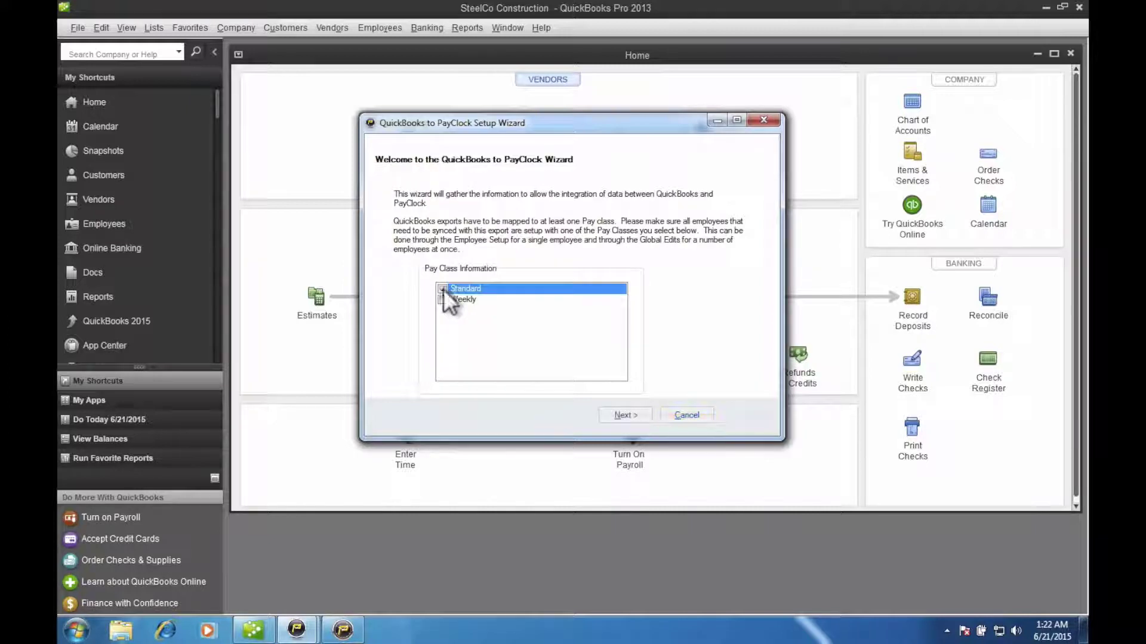
click(622, 414)
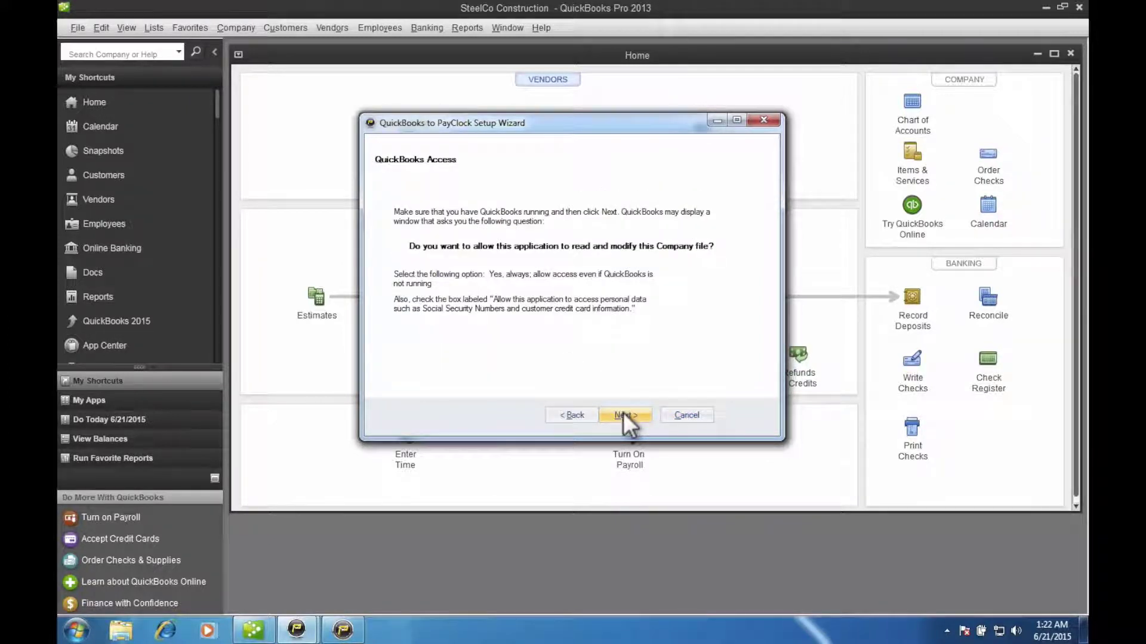
Let PayClock Time and Attendance always access SteelCo Construction, even when QuickBooks is closed.
click(623, 413)
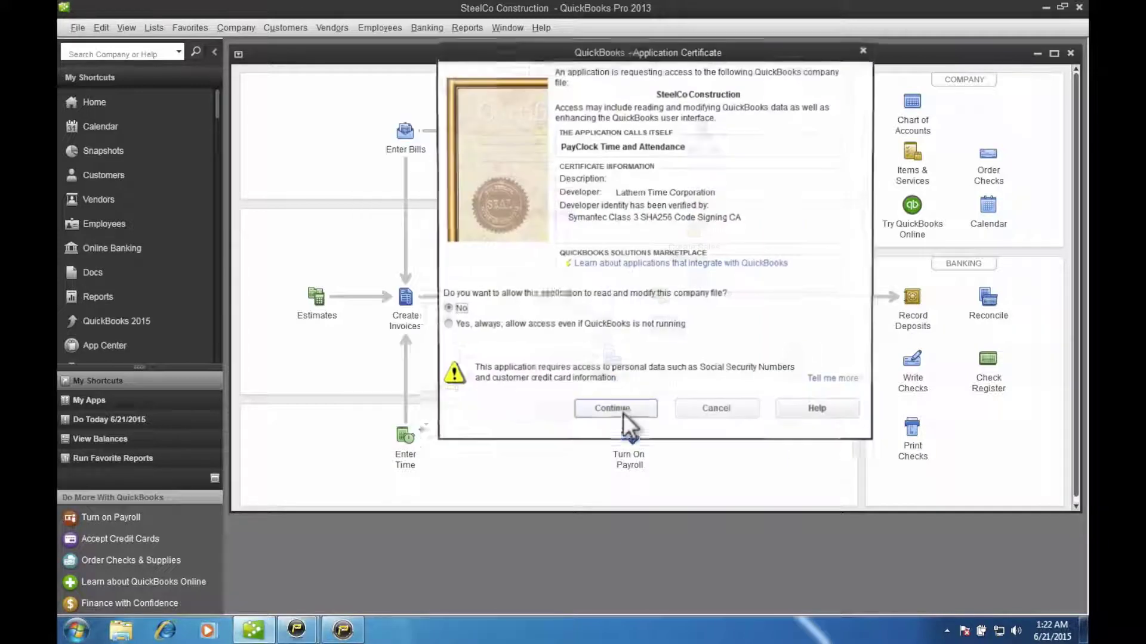
click(519, 327)
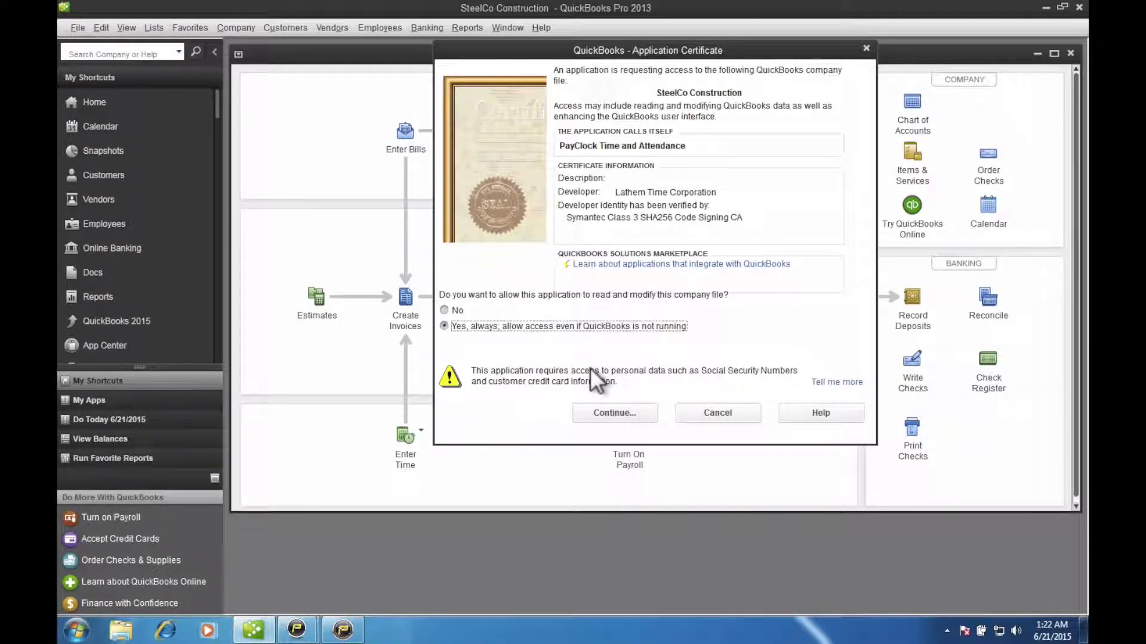
click(610, 413)
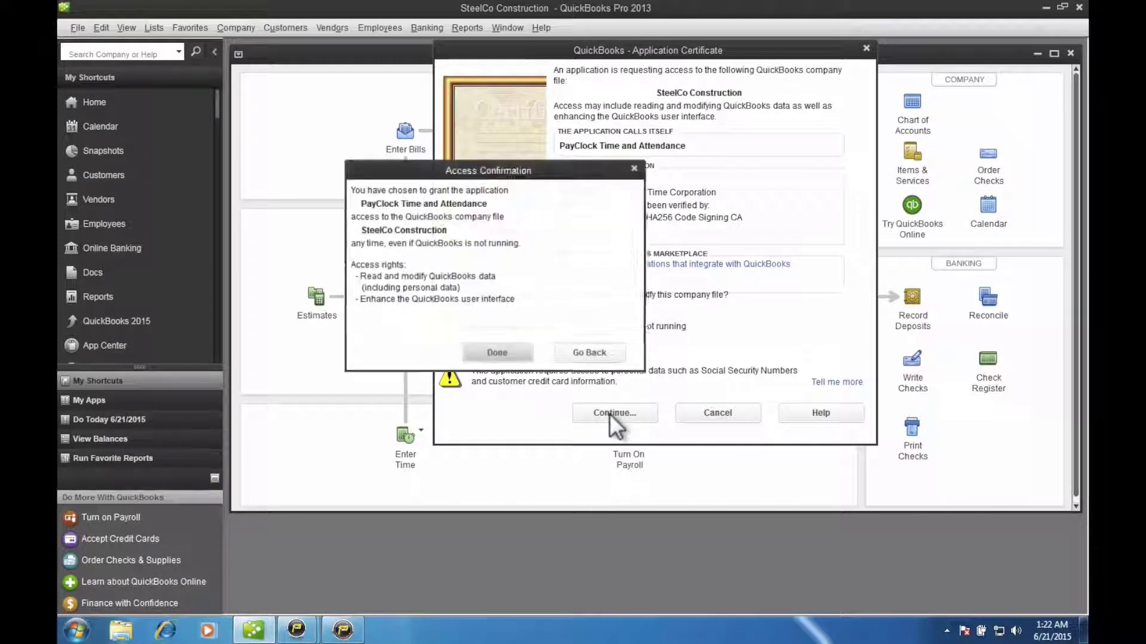
click(496, 355)
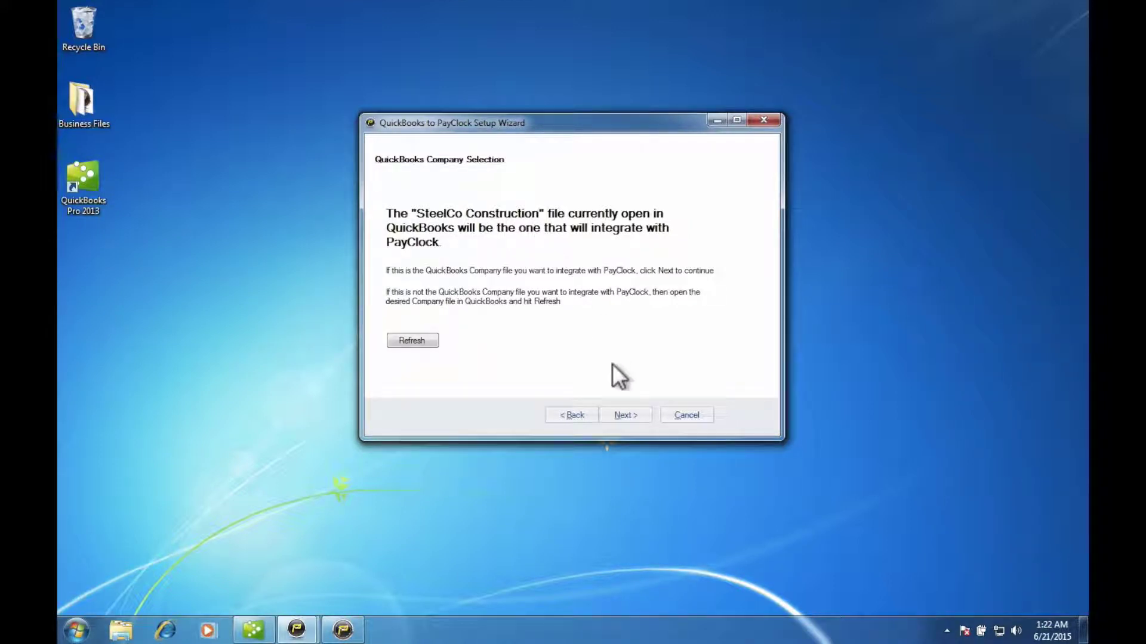
Manually map QuickBooks Overtime to Overtime 1 and Regular to Regular, then continue.
click(626, 414)
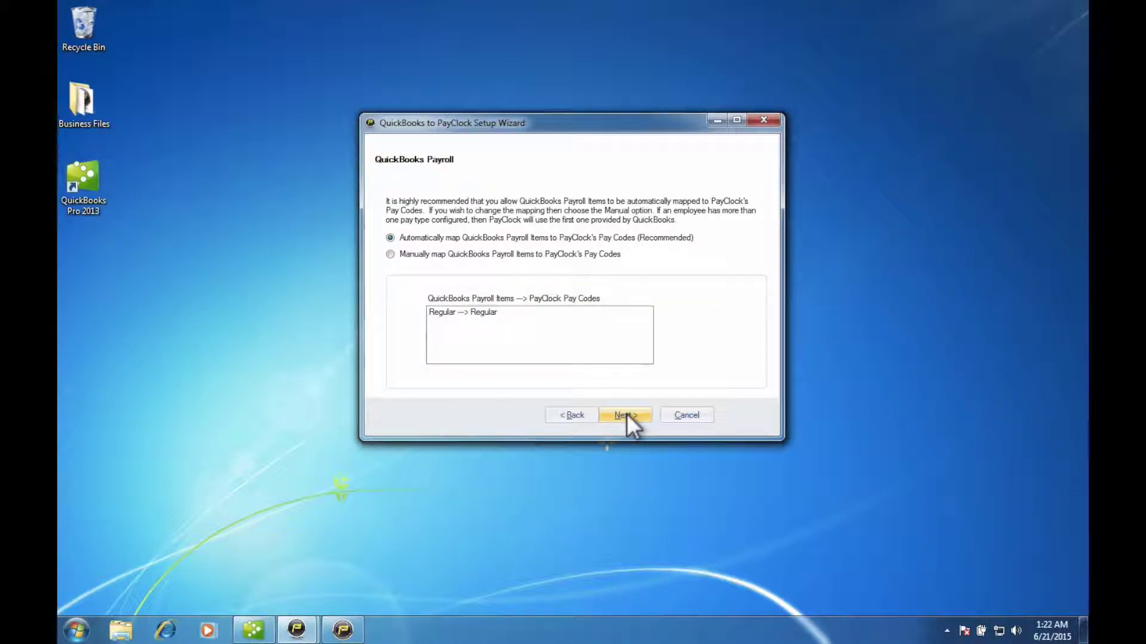
click(507, 256)
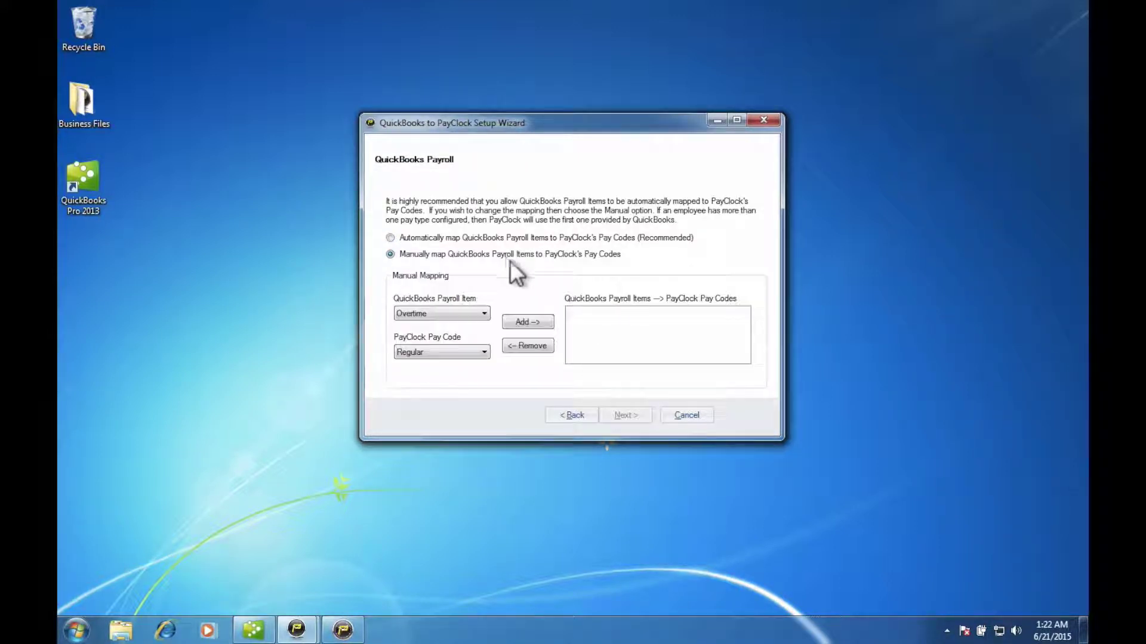
click(468, 312)
click(468, 313)
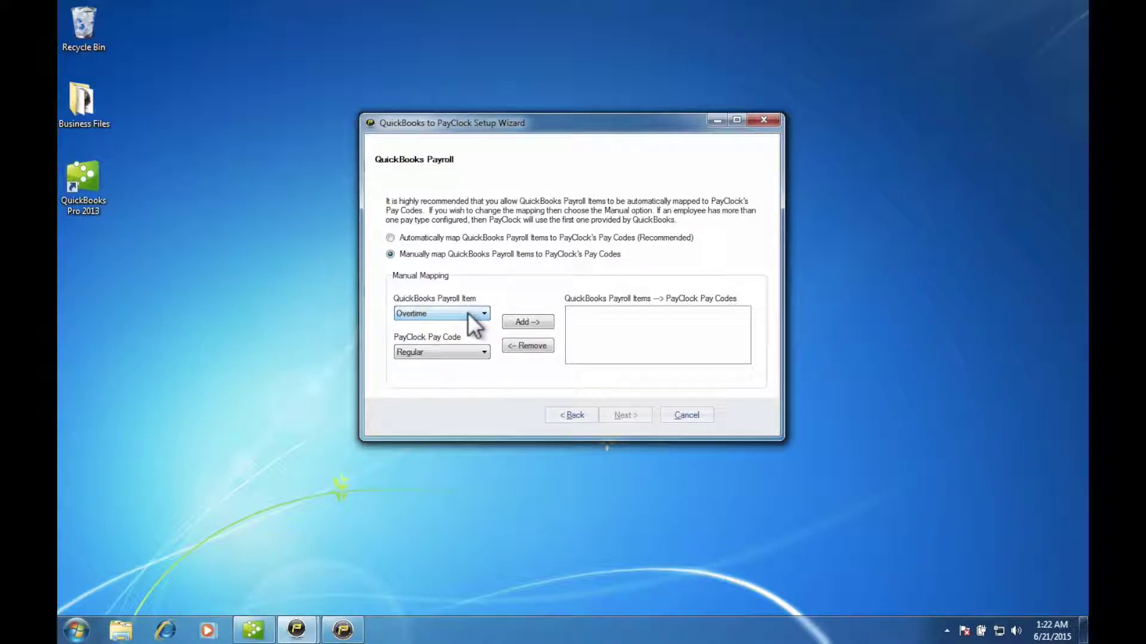
click(477, 365)
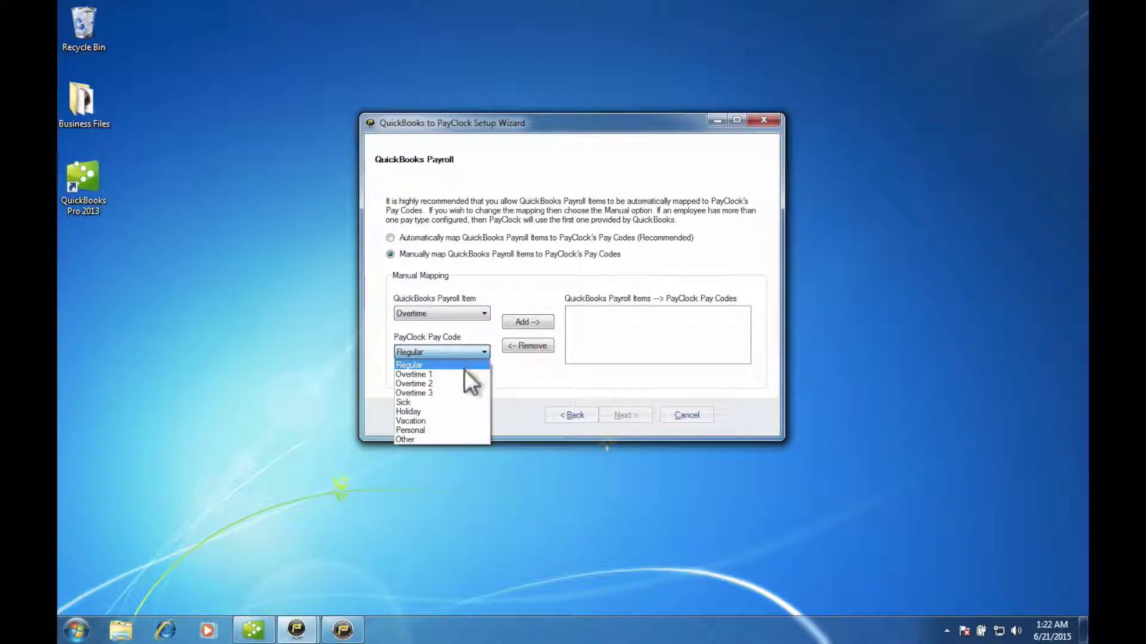
click(463, 373)
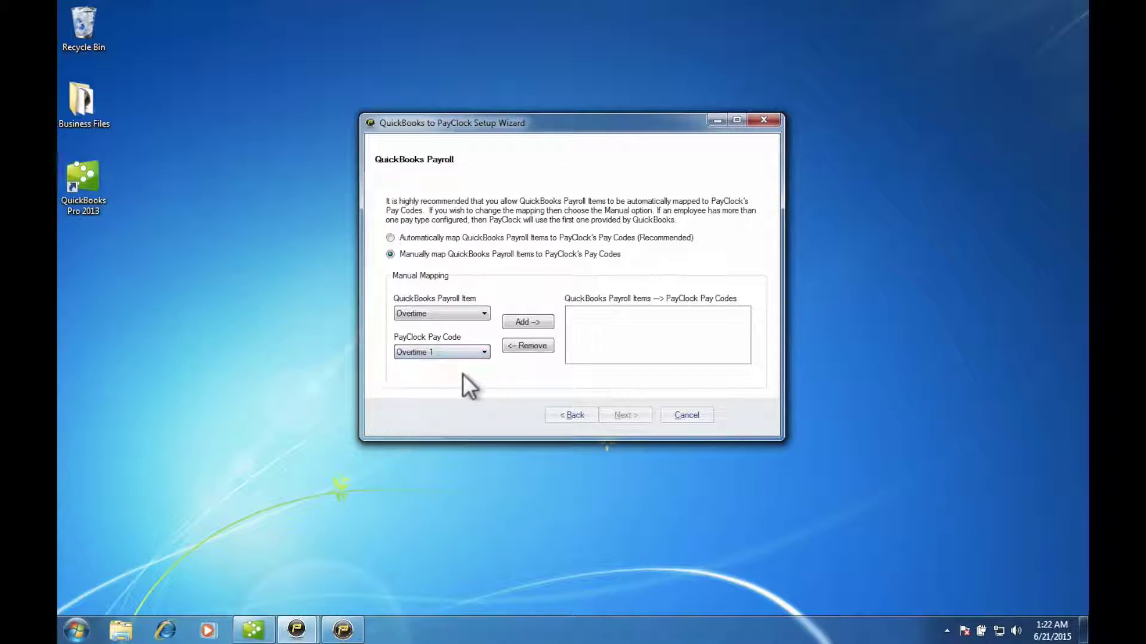
click(514, 321)
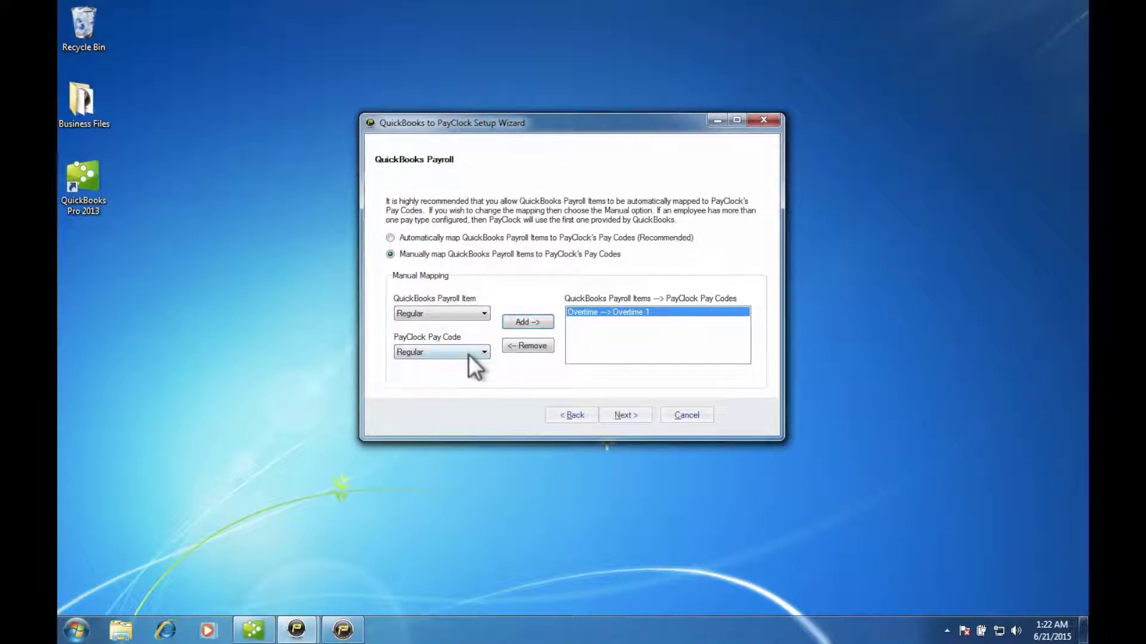
click(520, 318)
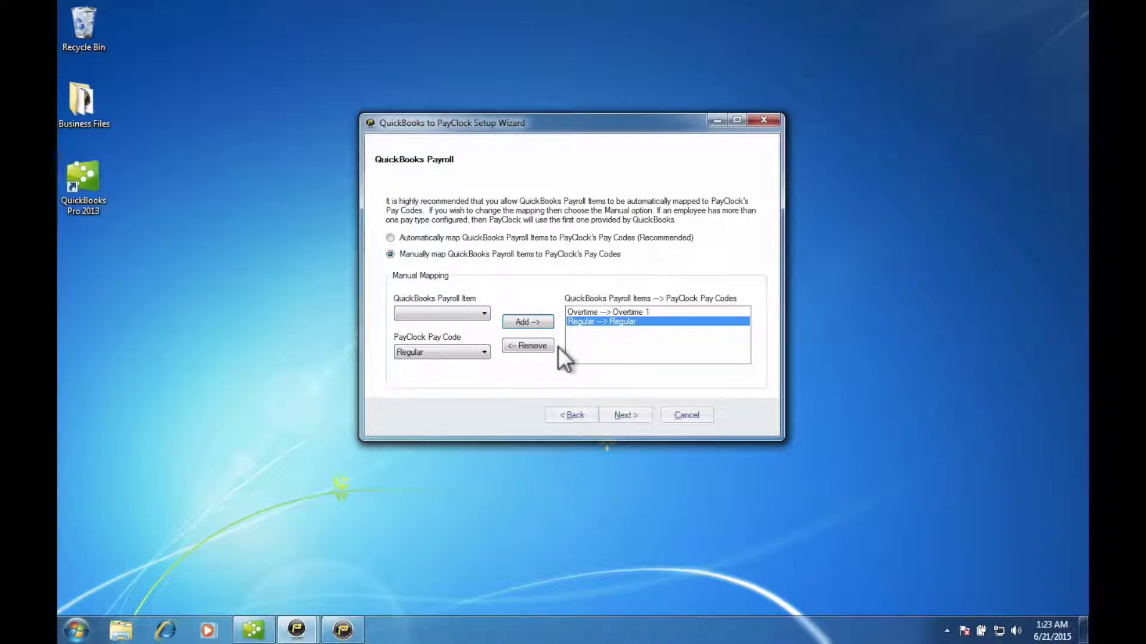
click(618, 414)
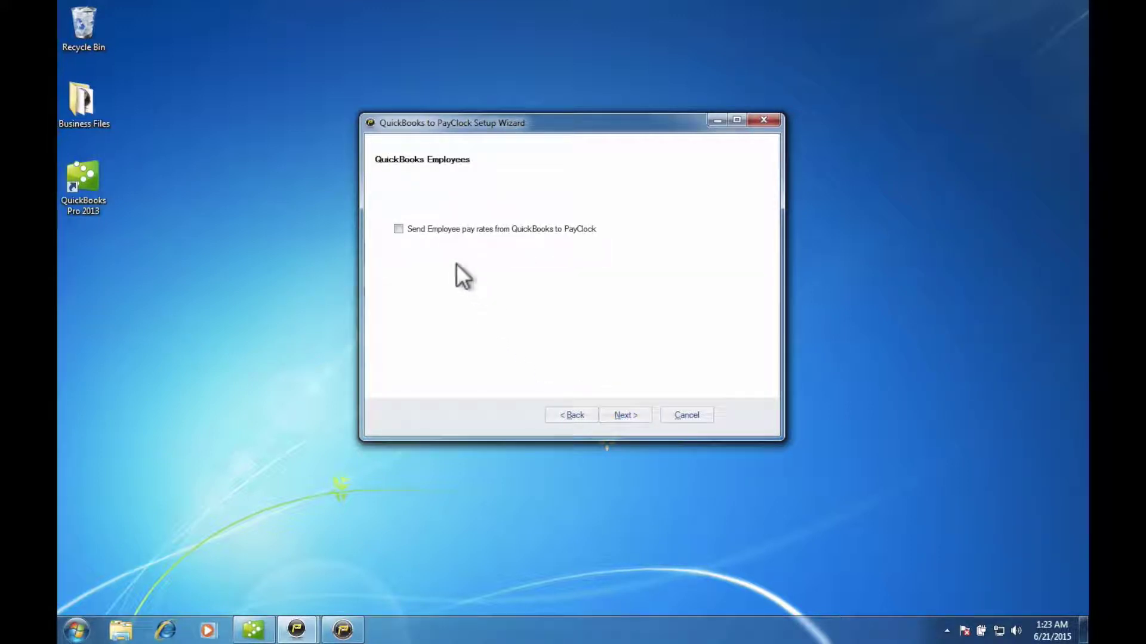
Enable sending employee pay rates from QuickBooks and leave departments unmapped to classes.
click(410, 230)
click(622, 410)
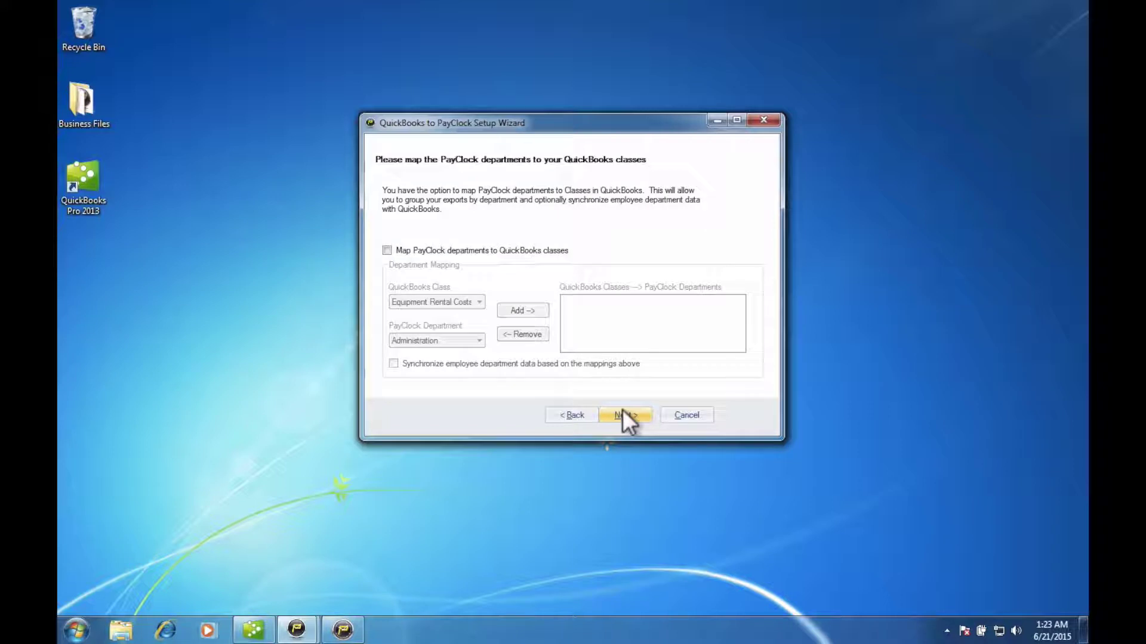
click(622, 411)
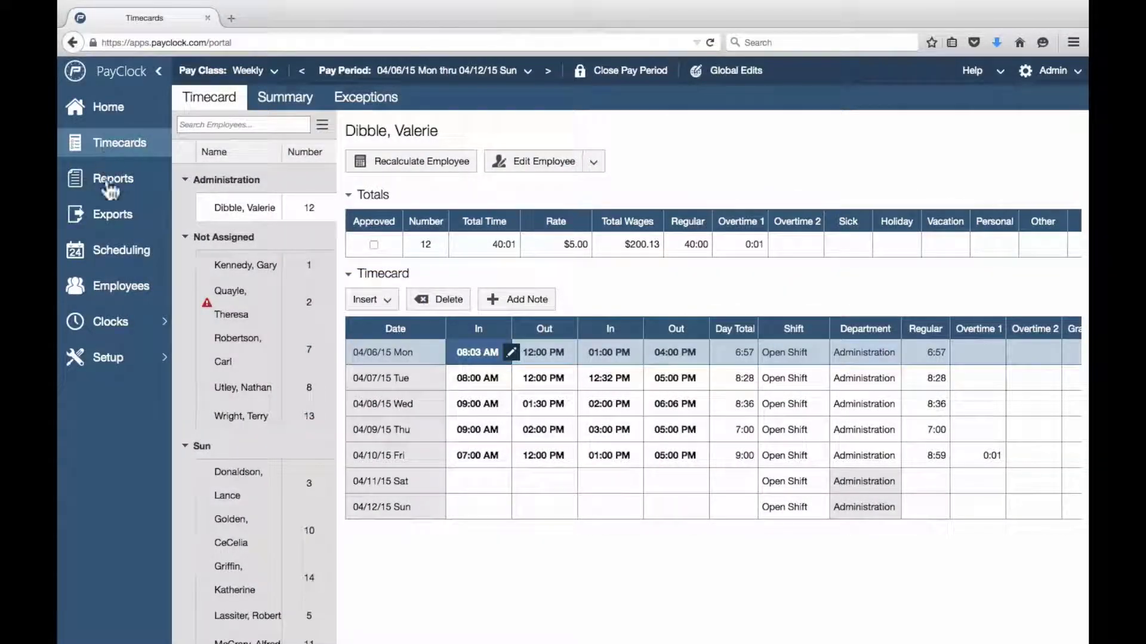
Open the QuickBooks - SteelCo Construction export with pay period 04/06/15–04/12/15 selected.
click(111, 219)
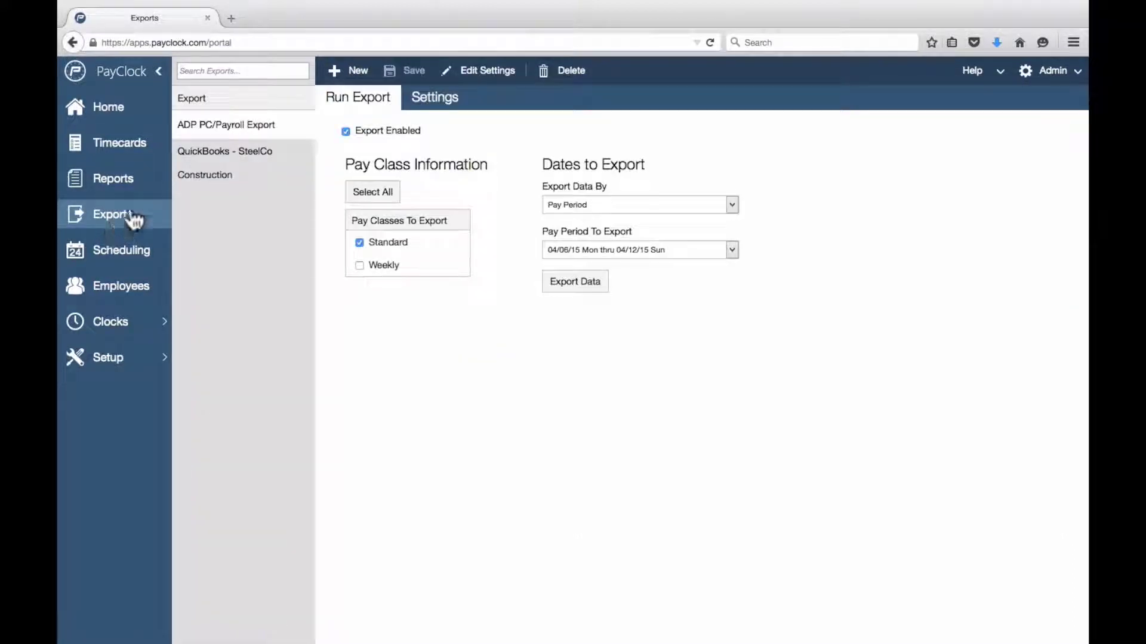
click(216, 156)
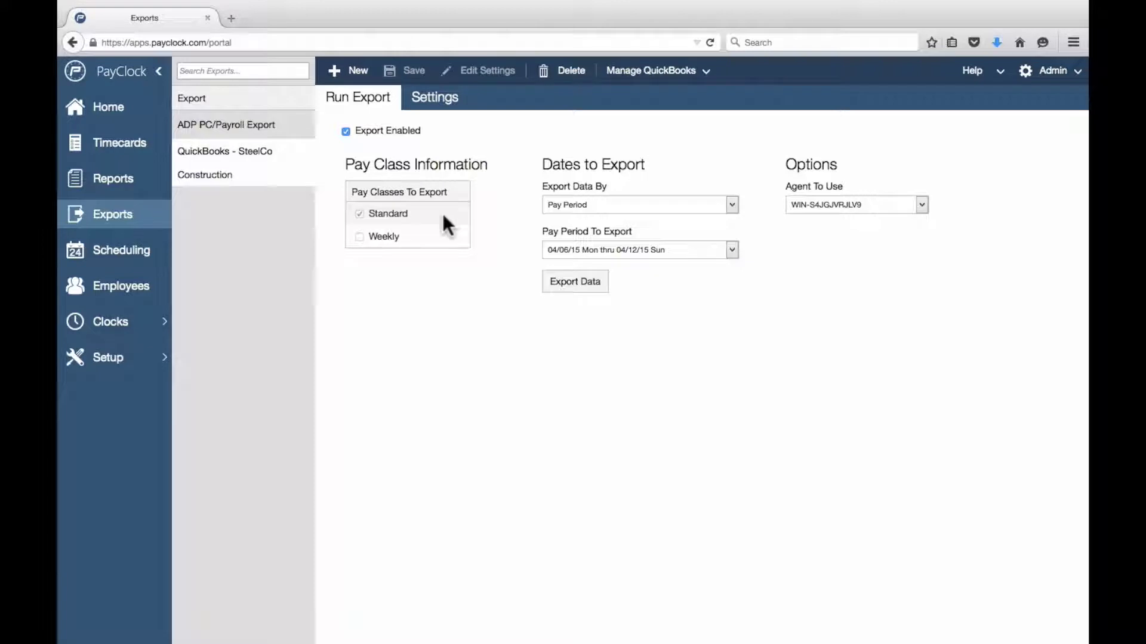
click(602, 249)
click(602, 251)
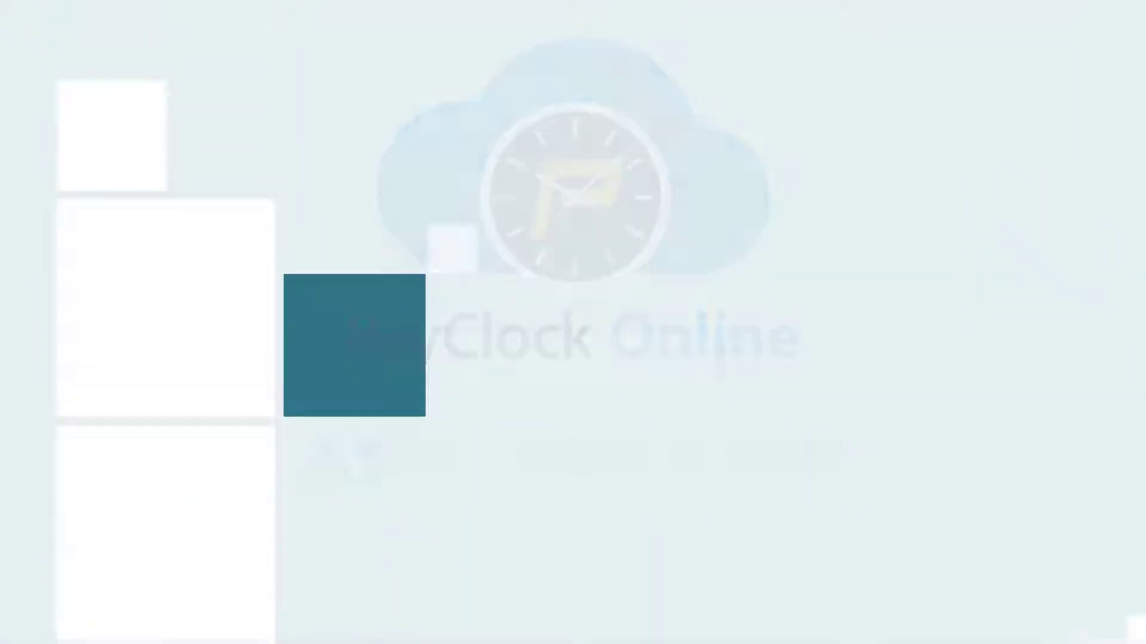
Set up a Standard: ASCII Export payroll export with the Standard payclass checked.
click(544, 388)
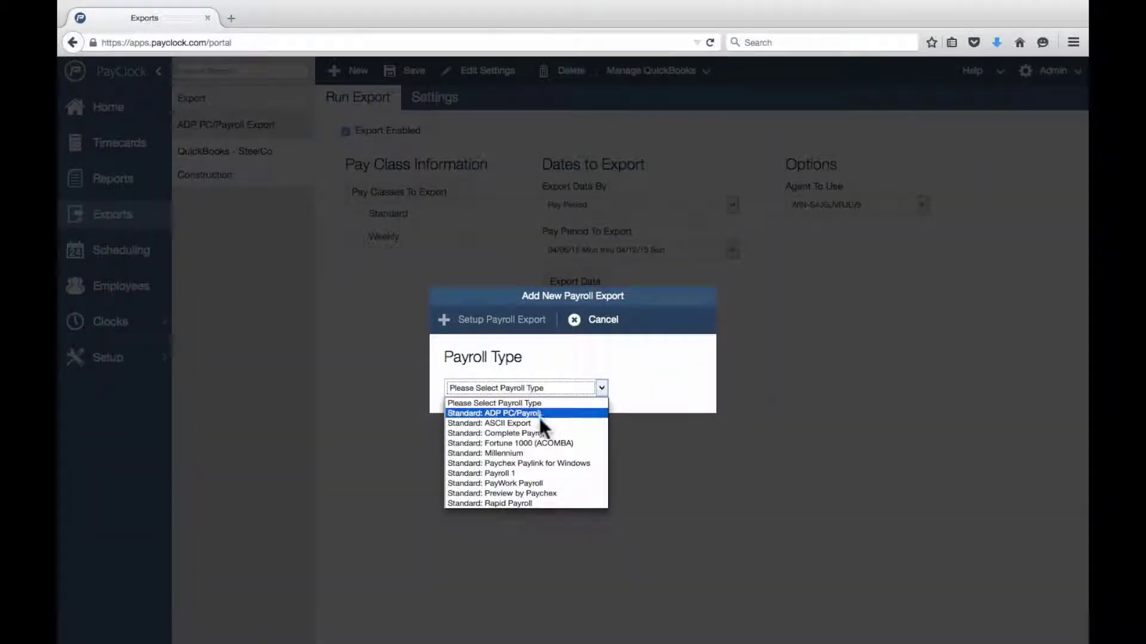
click(540, 425)
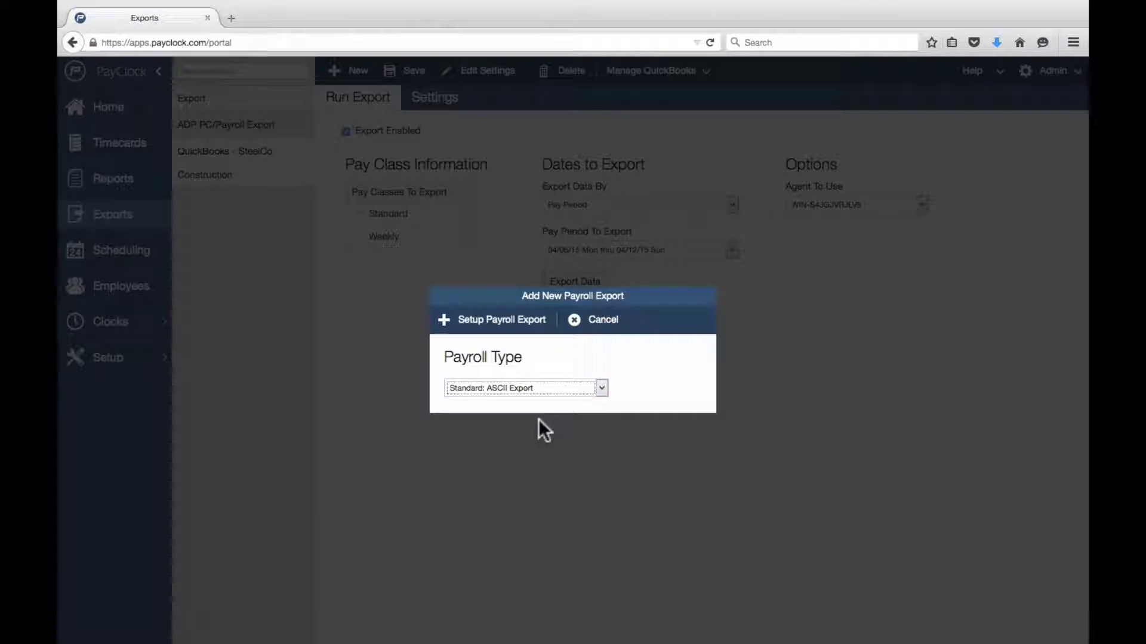
click(500, 323)
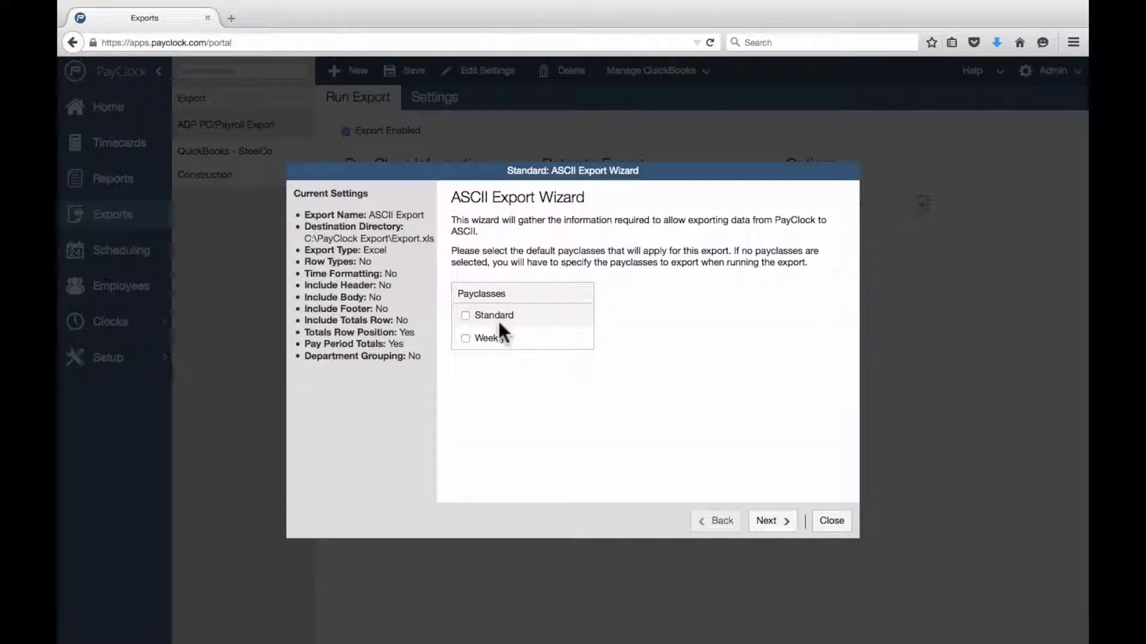
click(464, 314)
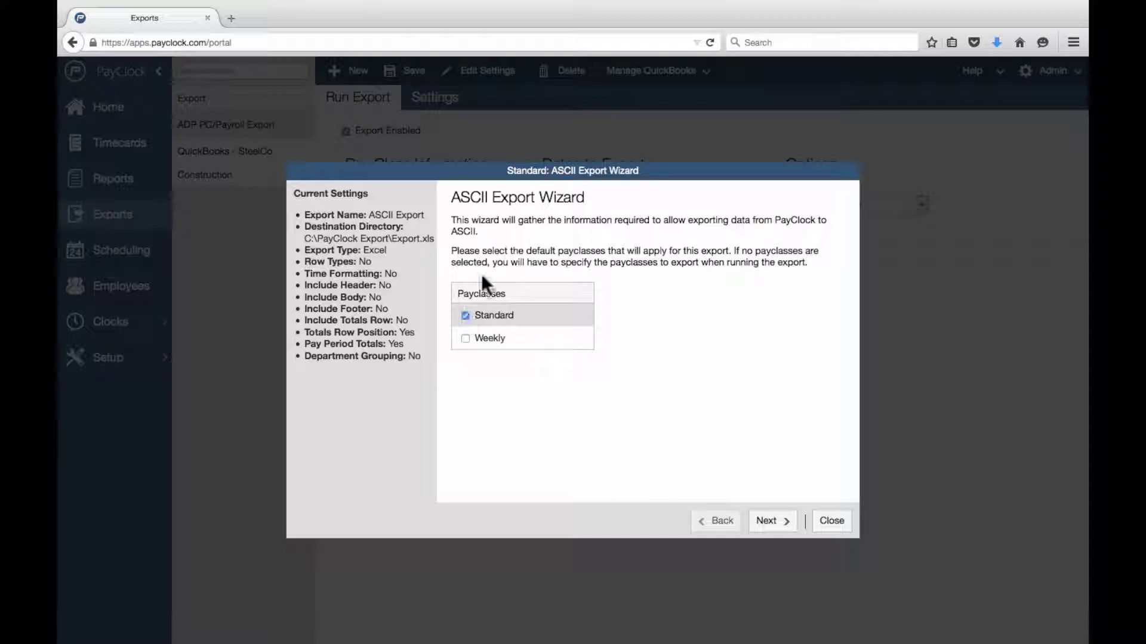